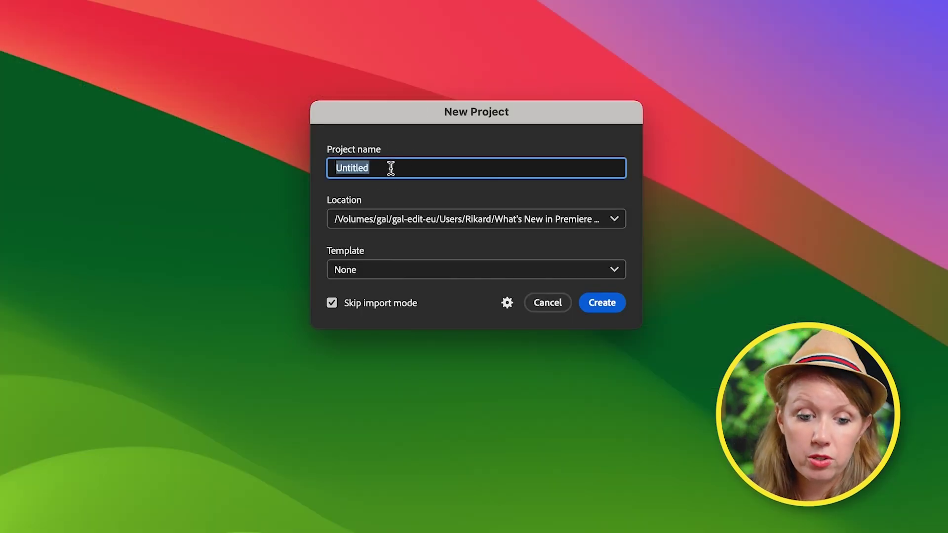
Create project V1_DEMOPROJECT from the Standard Template Project.prproj template
text(V1_DEMOPROJECT)
key(Tab)
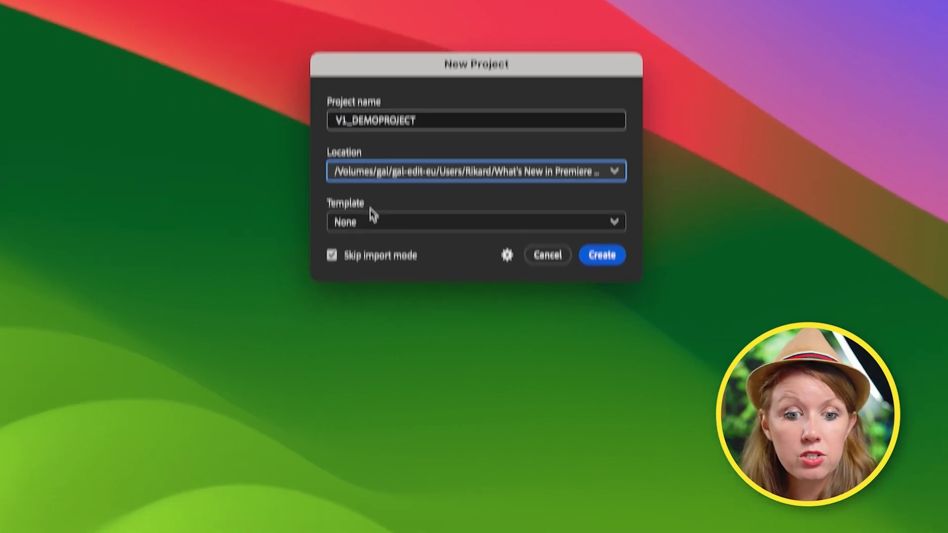
click(475, 274)
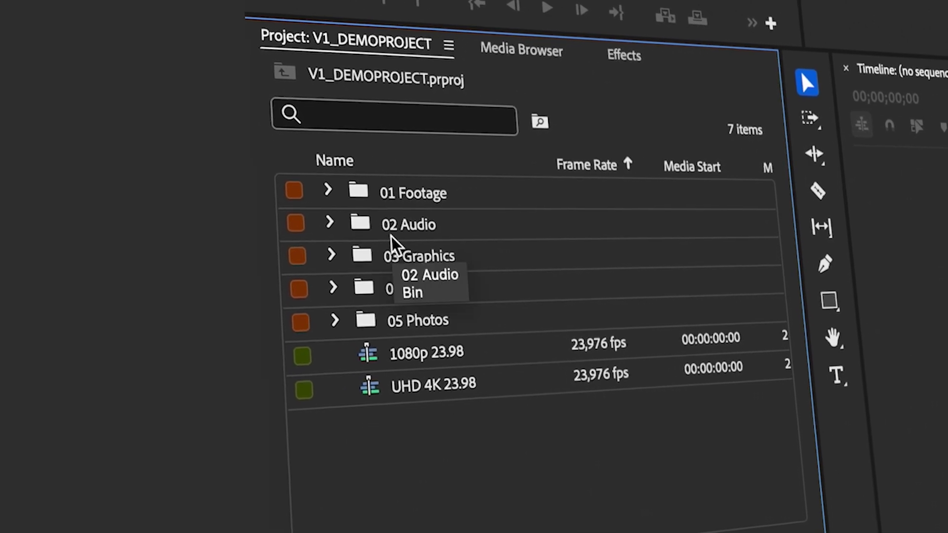
click(417, 362)
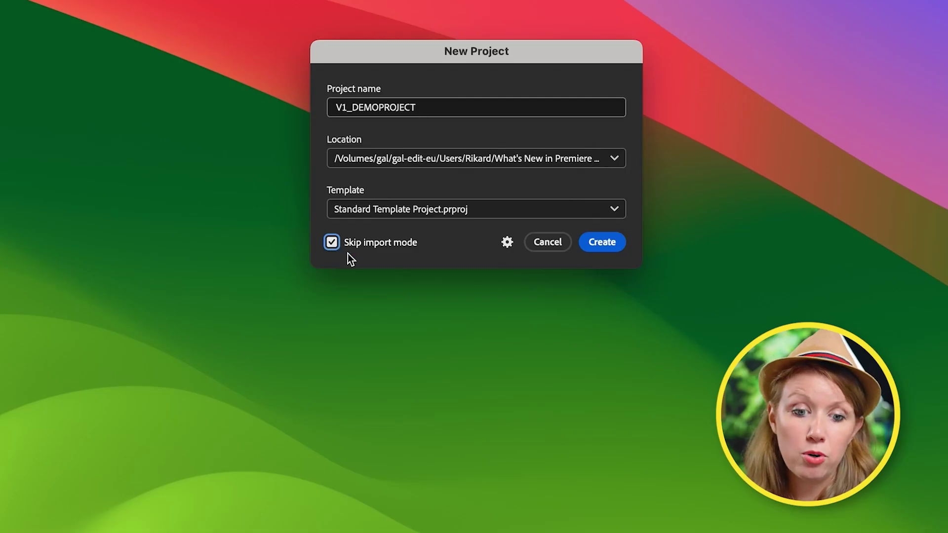
click(610, 244)
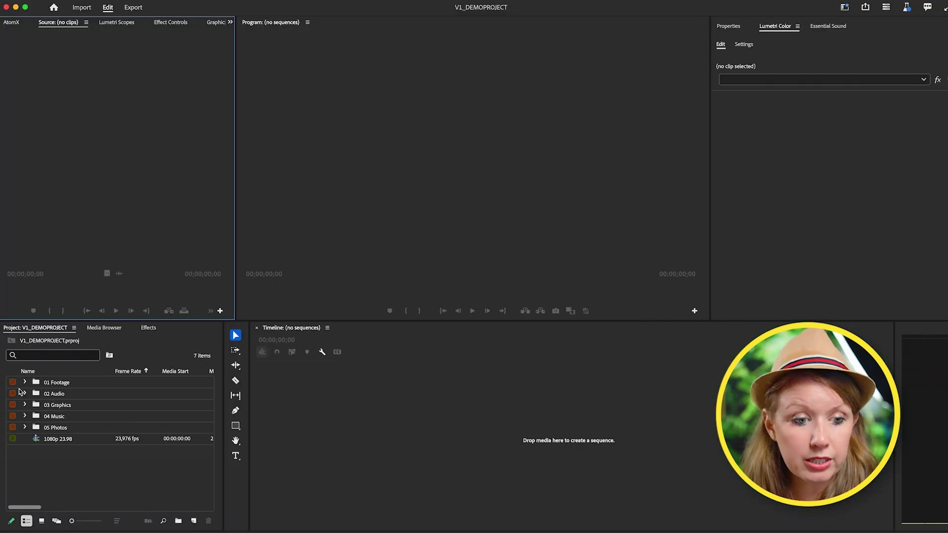
Change the 1080p 23.98 sequence's timebase to 29.97 fps and rename it 1080p 29.97
click(25, 384)
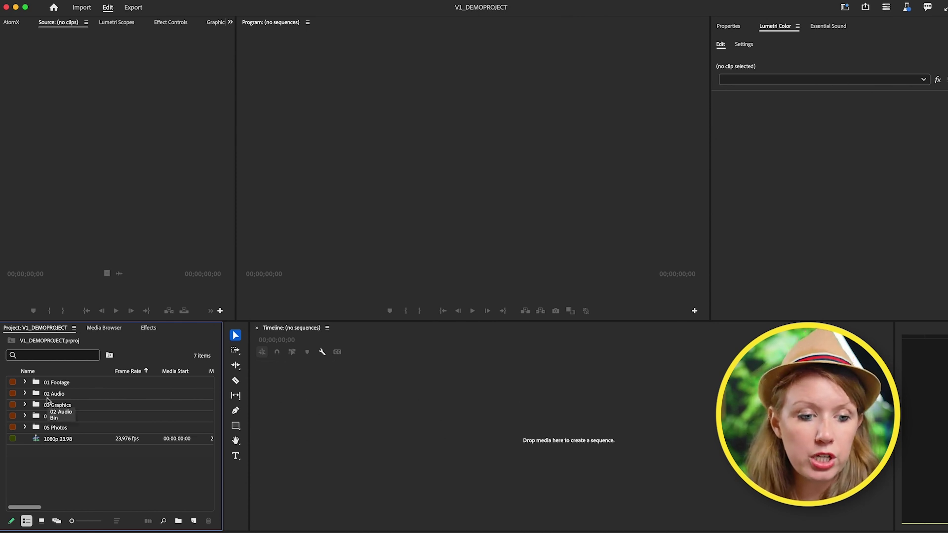
click(61, 442)
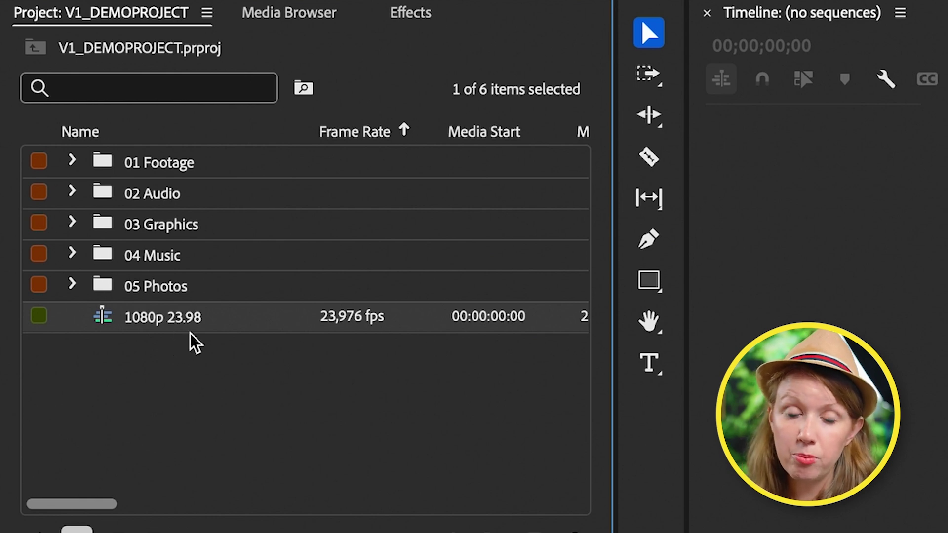
right_click(91, 319)
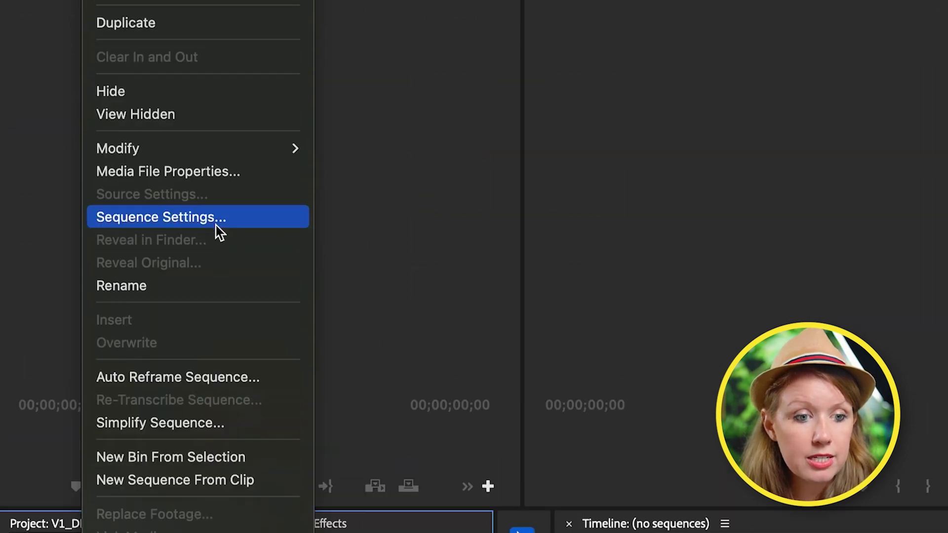
click(262, 220)
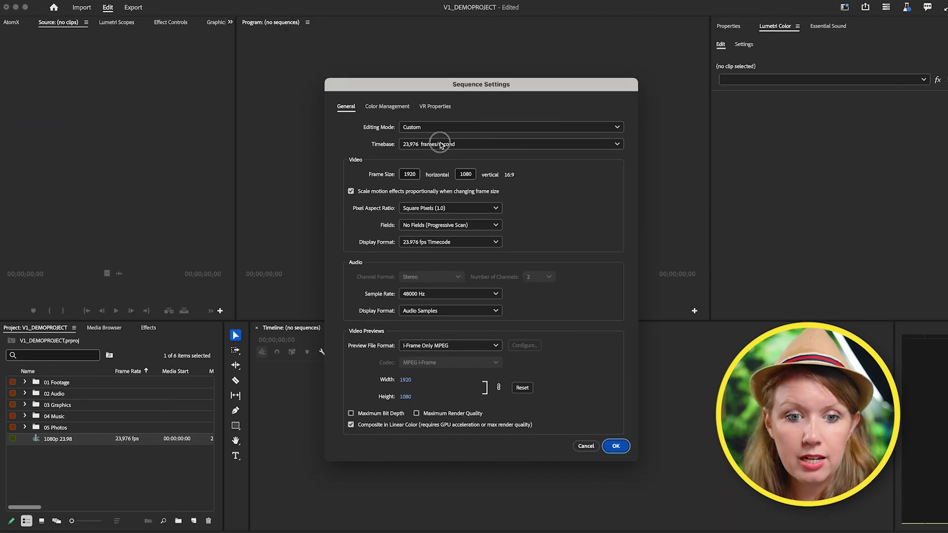
click(441, 145)
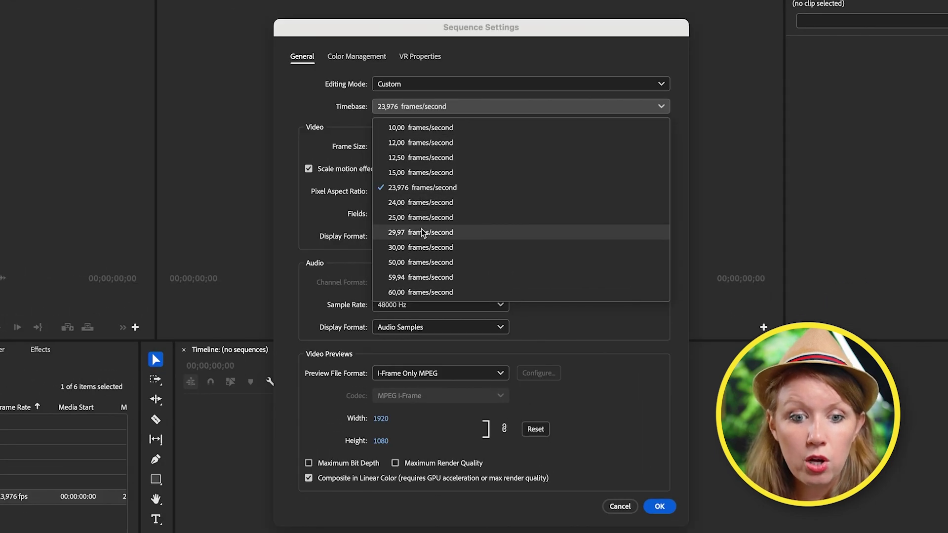
click(422, 232)
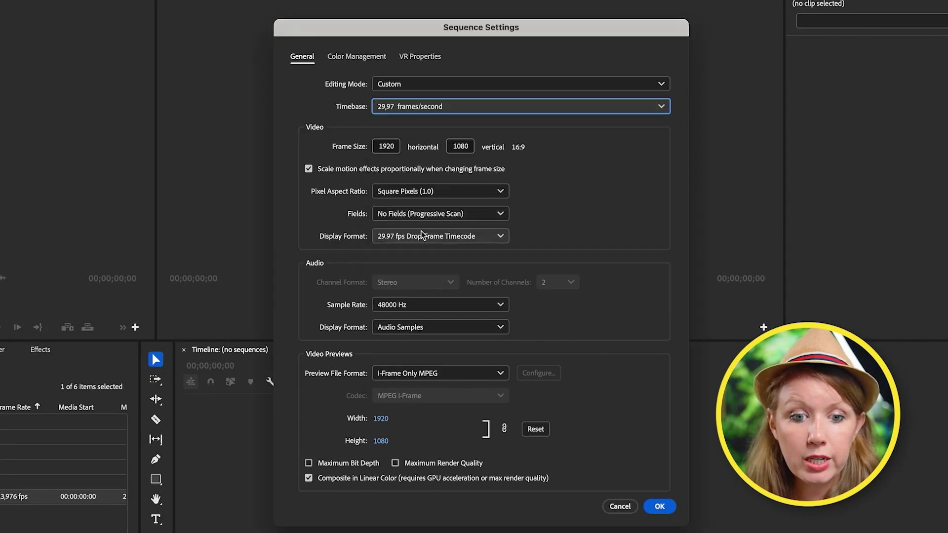
click(659, 506)
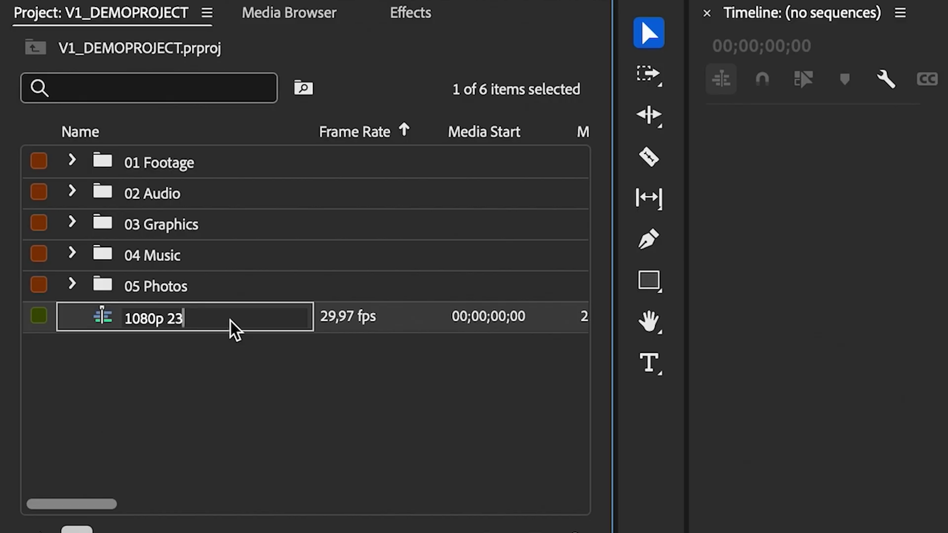
key(BackSpace)
text(9)
text(.97)
key(Return)
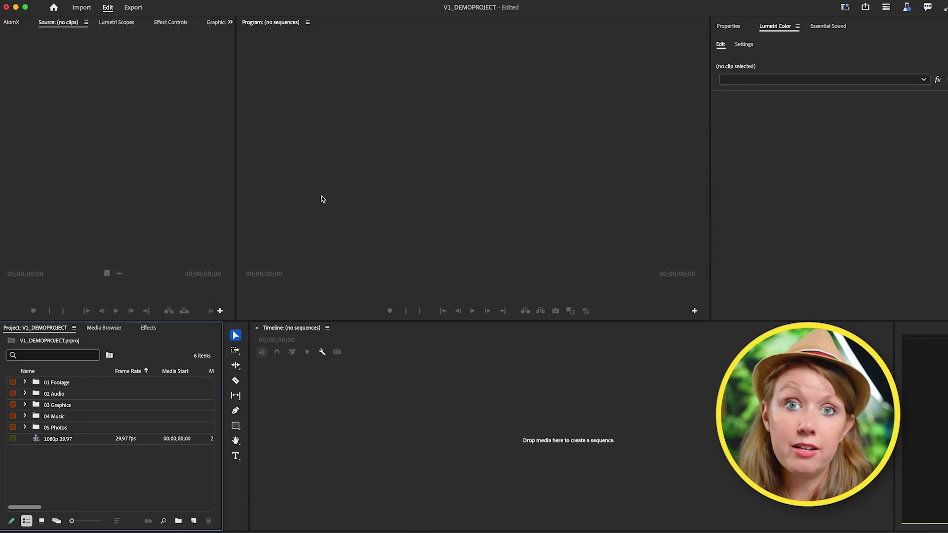
Begin saving the project as a template and start entering its name
click(94, 0)
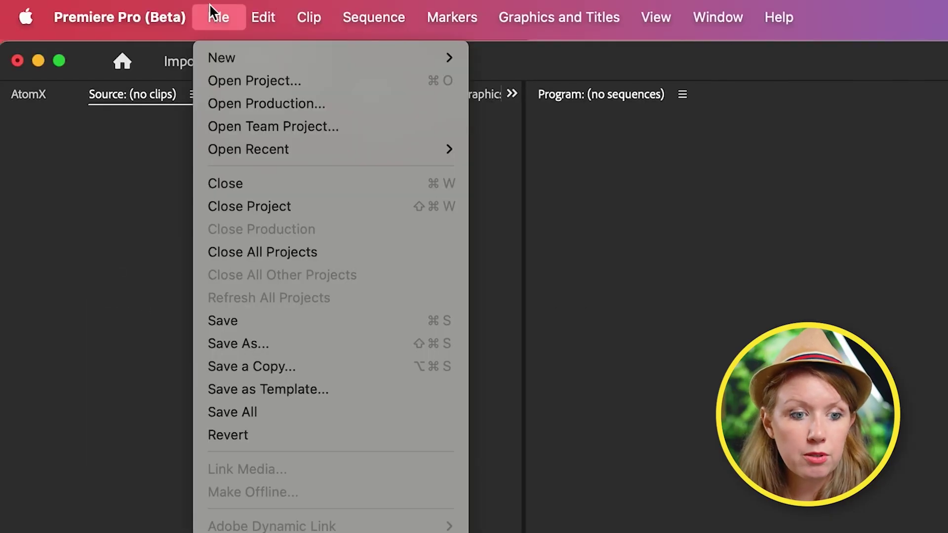
click(277, 389)
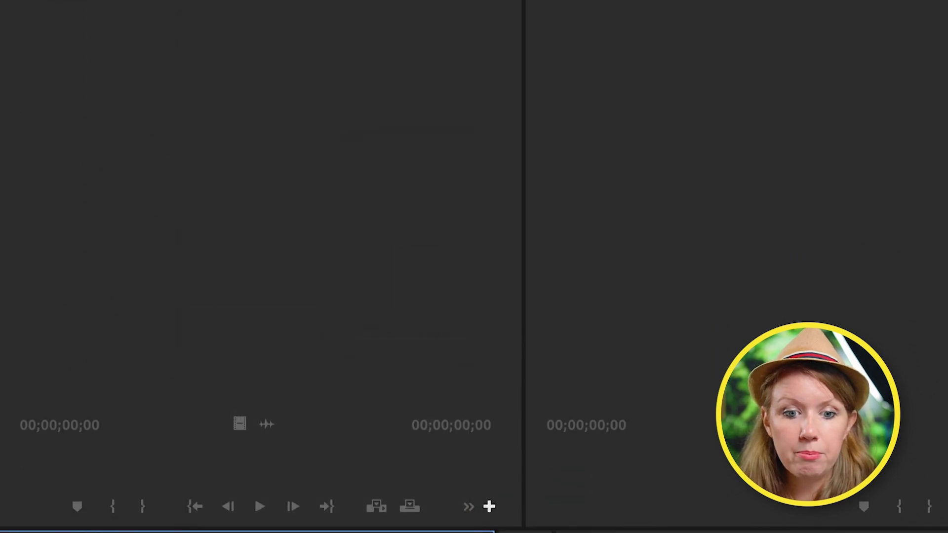
text(C)
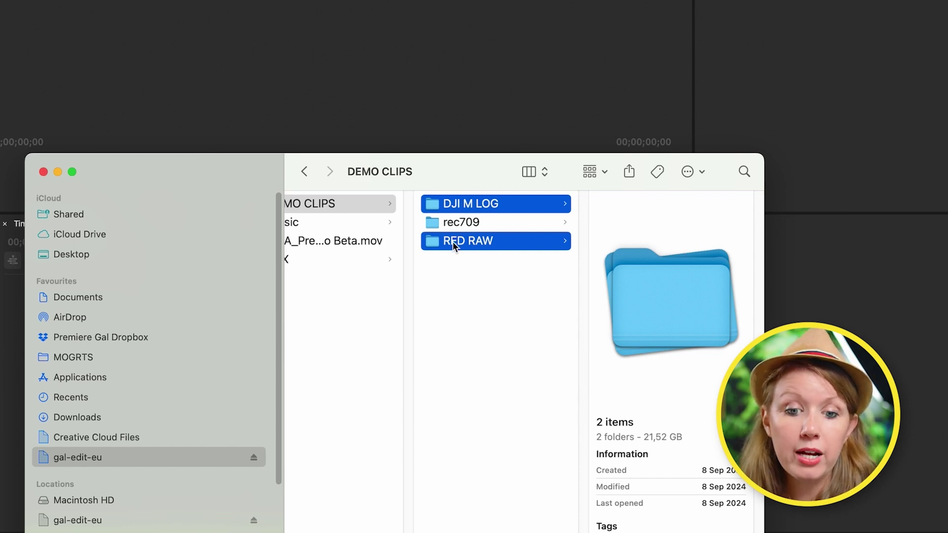
Import DJI M LOG and RED RAW into 01 Footage, then open the 1080p 29.97 sequence
drag(458, 205, 83, 303)
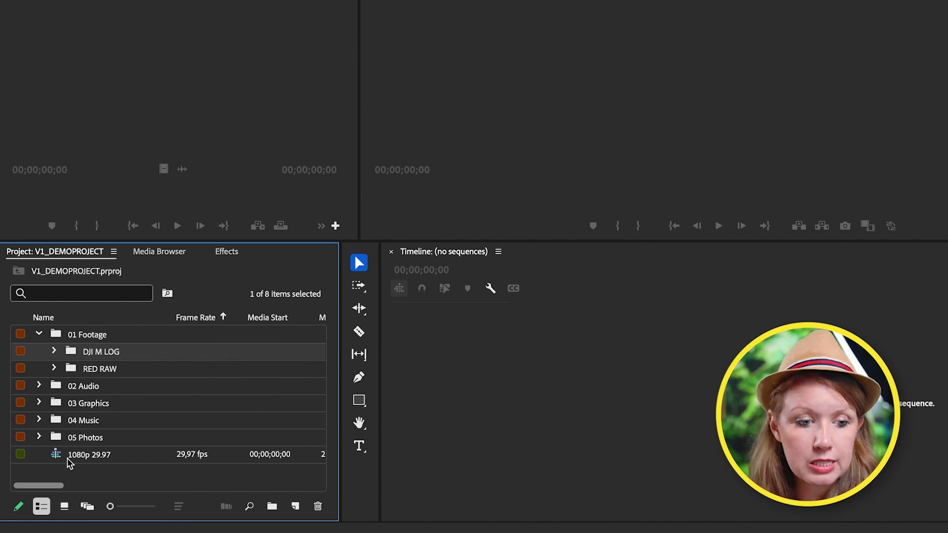
double_click(74, 455)
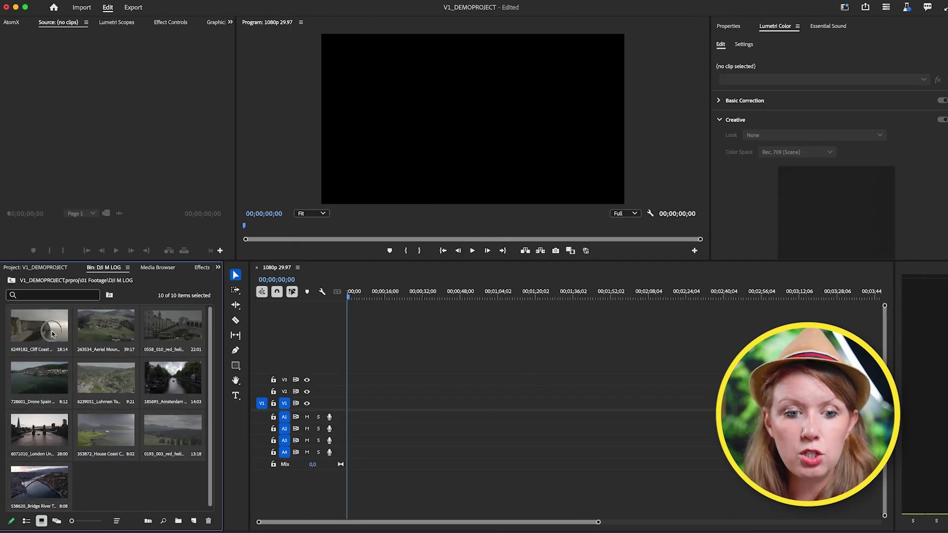
Lay the ten DJI M LOG clips end to end on V1 and select them all
drag(42, 344, 347, 402)
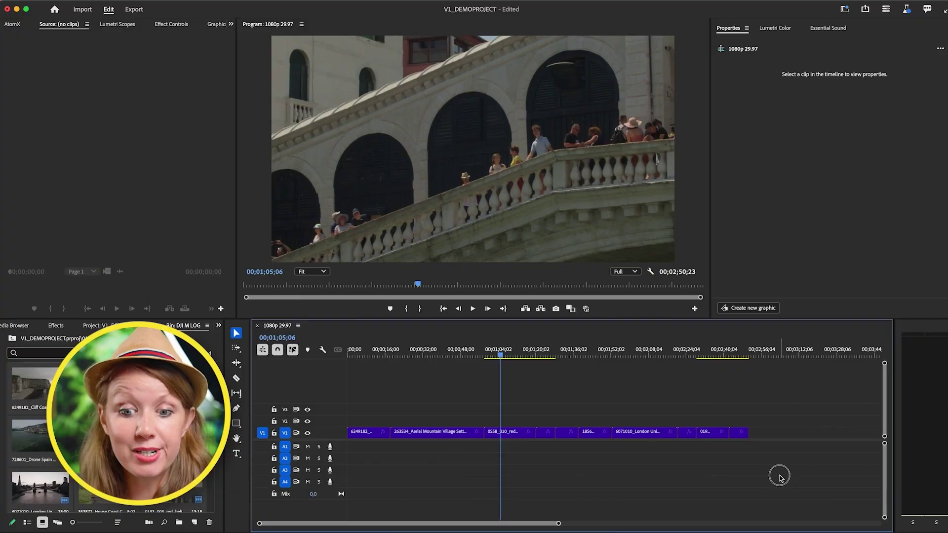
drag(779, 476, 351, 411)
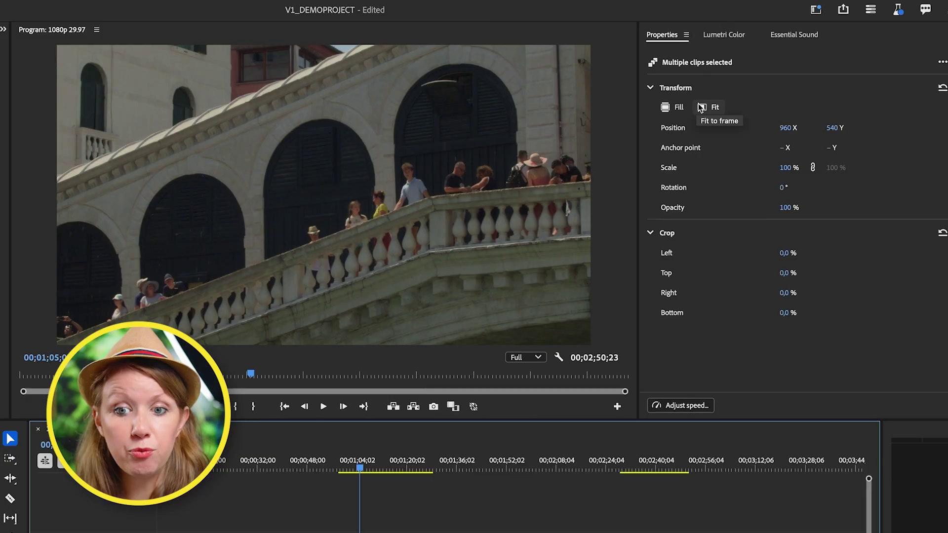
Scale all V1 clips to Fill the frame, checking later clips like the Venice bridge
click(701, 108)
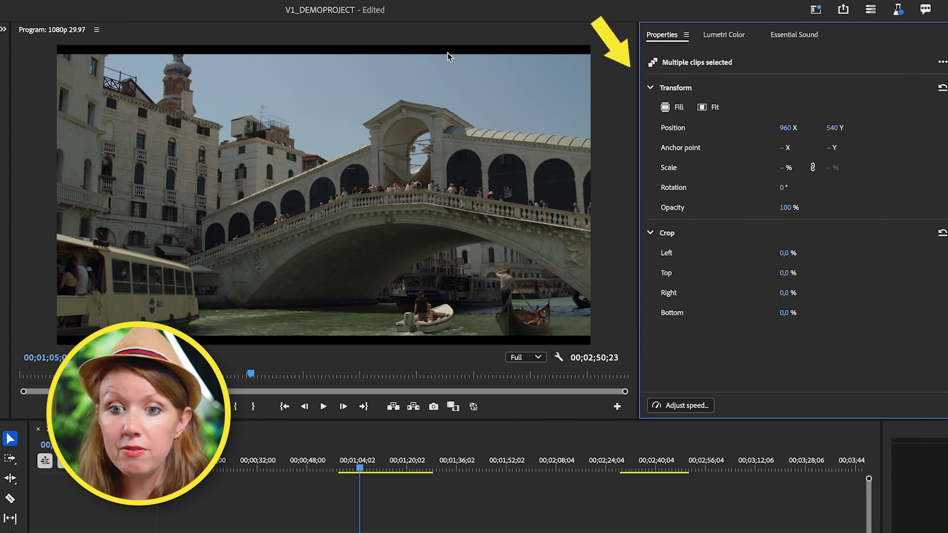
click(678, 108)
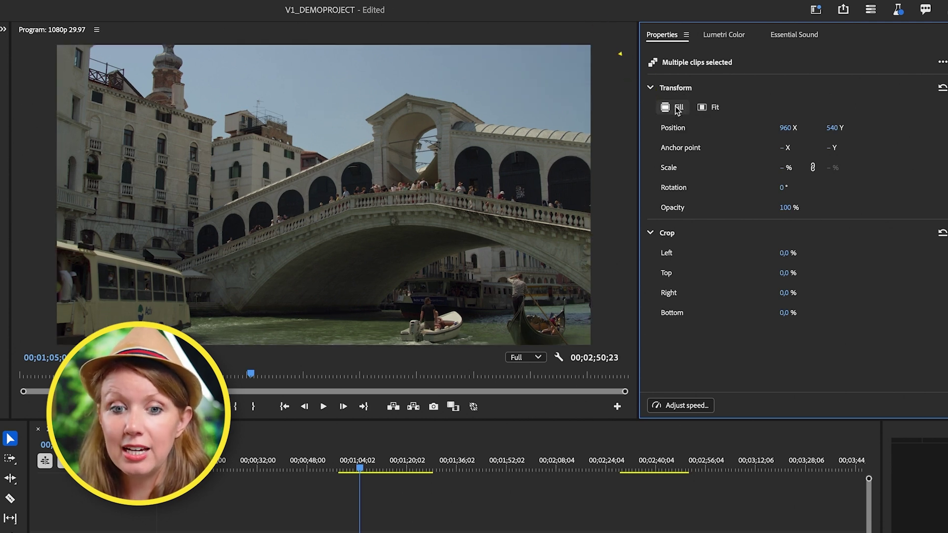
mouse_move(359, 475)
mouse_down()
mouse_move(421, 491)
mouse_move(370, 503)
mouse_move(354, 473)
mouse_up()
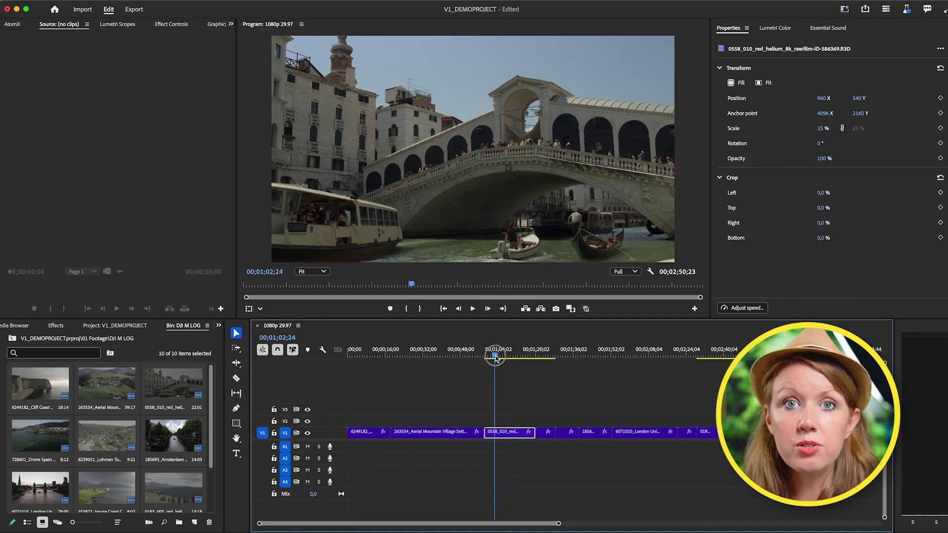
drag(495, 354, 503, 359)
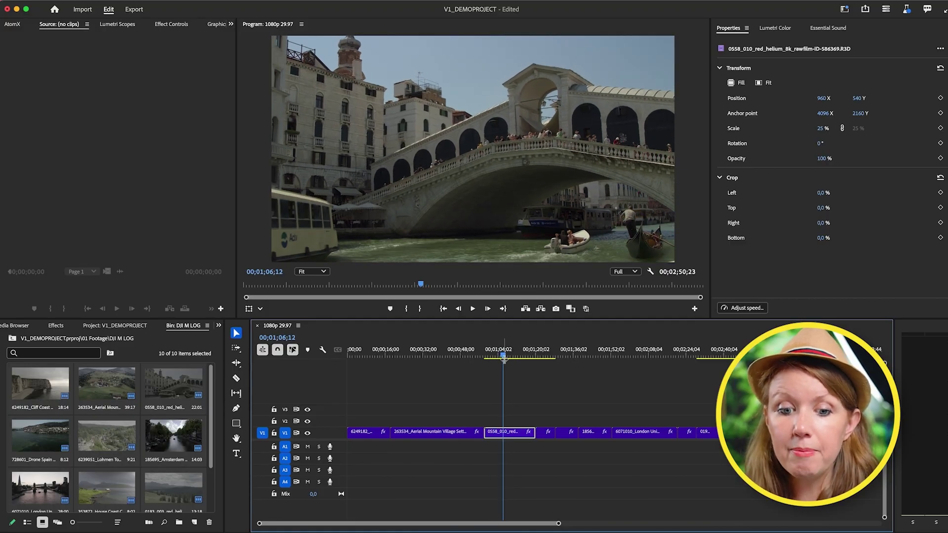
click(773, 29)
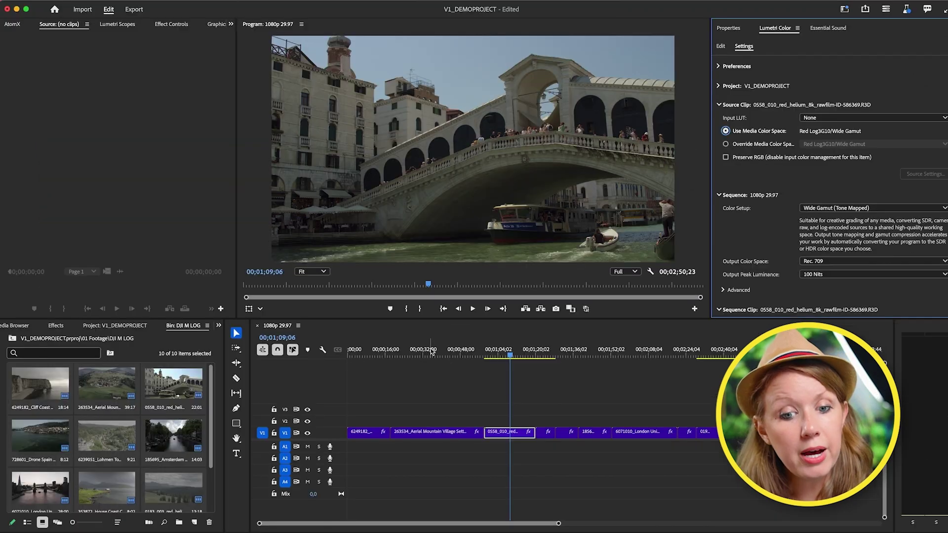
Review the RED clip's Lumetri color settings, then scrub to the mountain village clip
drag(255, 439, 220, 439)
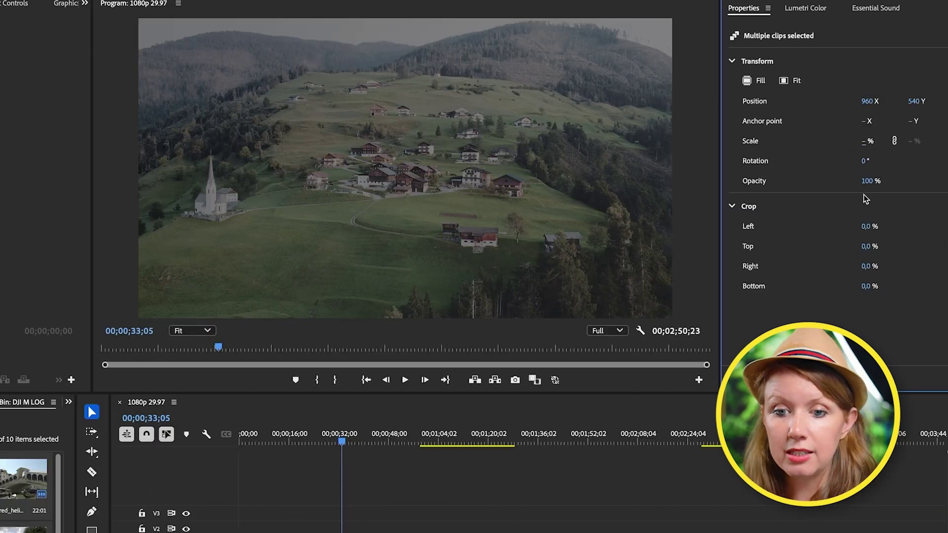
Crop the selected V1 clips by 13% at both top and bottom
click(866, 246)
text(13)
key(Return)
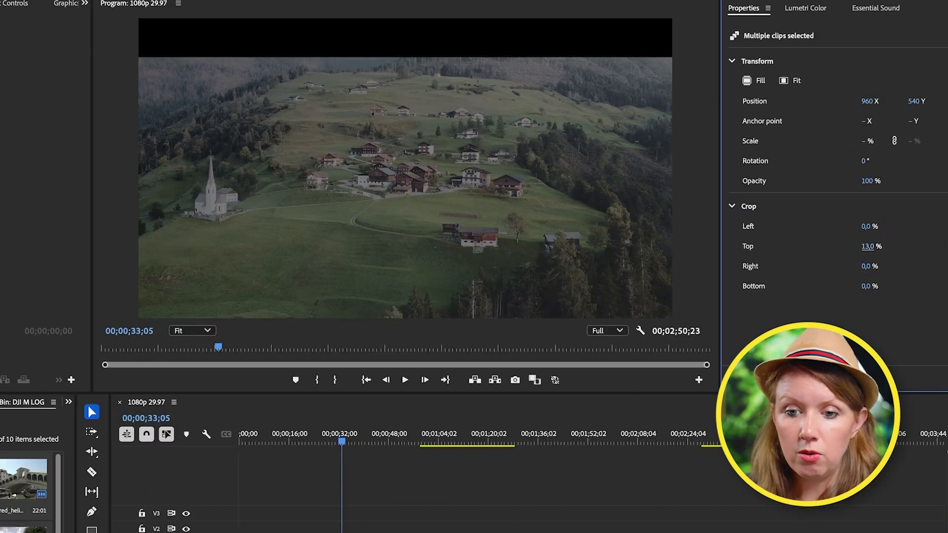
click(864, 286)
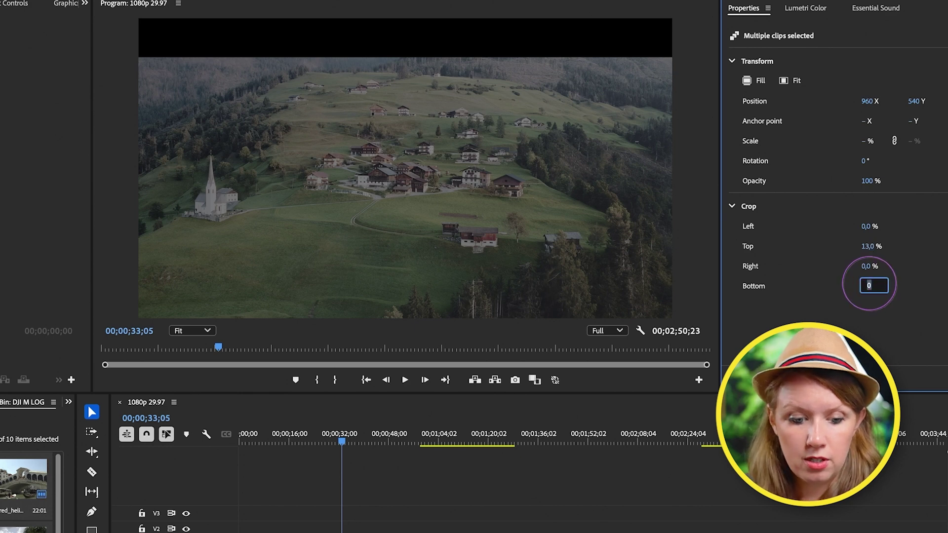
text(13)
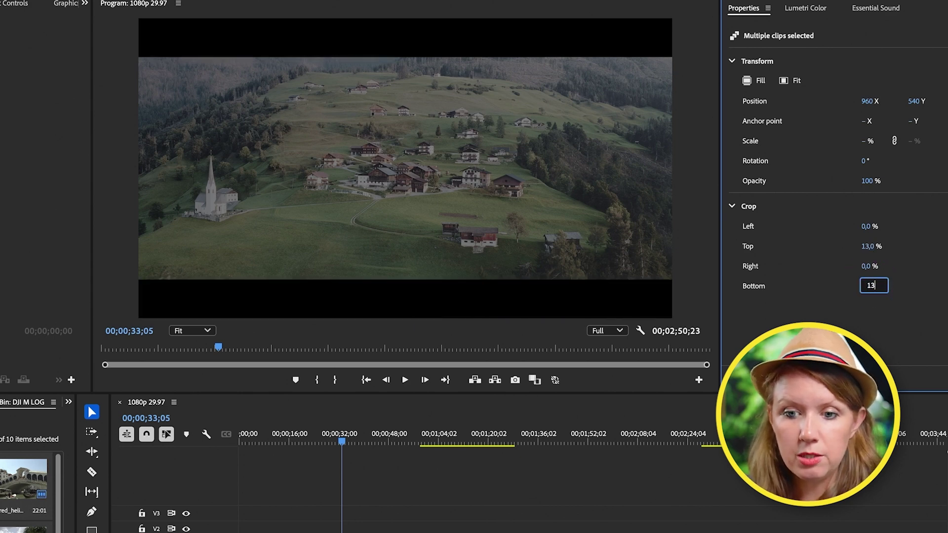
click(927, 339)
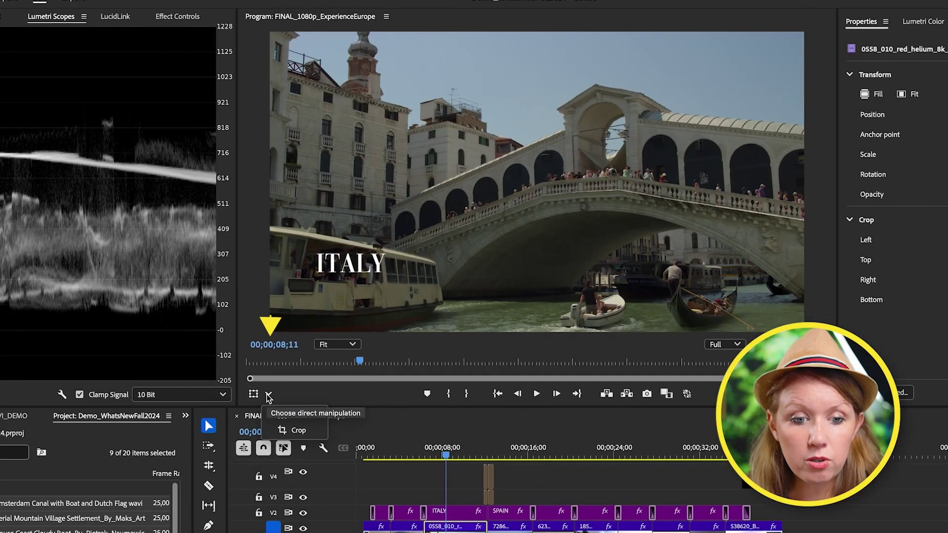
Shrink the Venice clip slightly with the Program monitor's transform handles
click(273, 349)
click(306, 417)
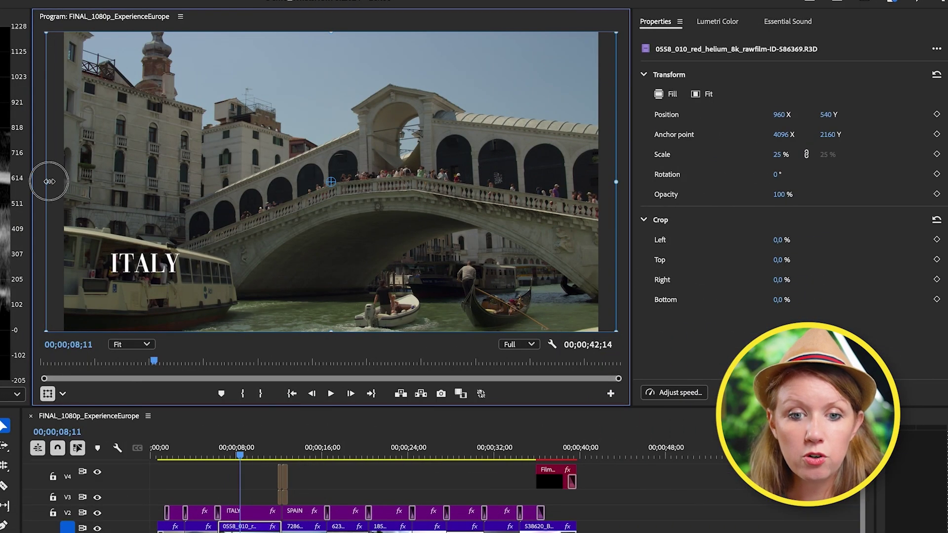
mouse_move(48, 181)
mouse_down()
mouse_move(105, 178)
mouse_move(70, 177)
mouse_move(54, 192)
mouse_up()
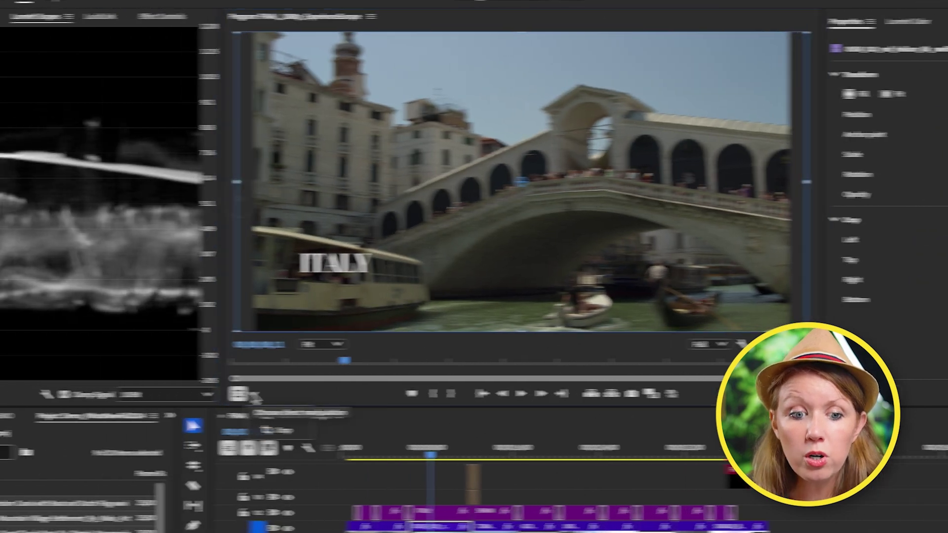
Crop the Venice clip's left edge inward directly in the Program monitor
click(62, 394)
click(98, 434)
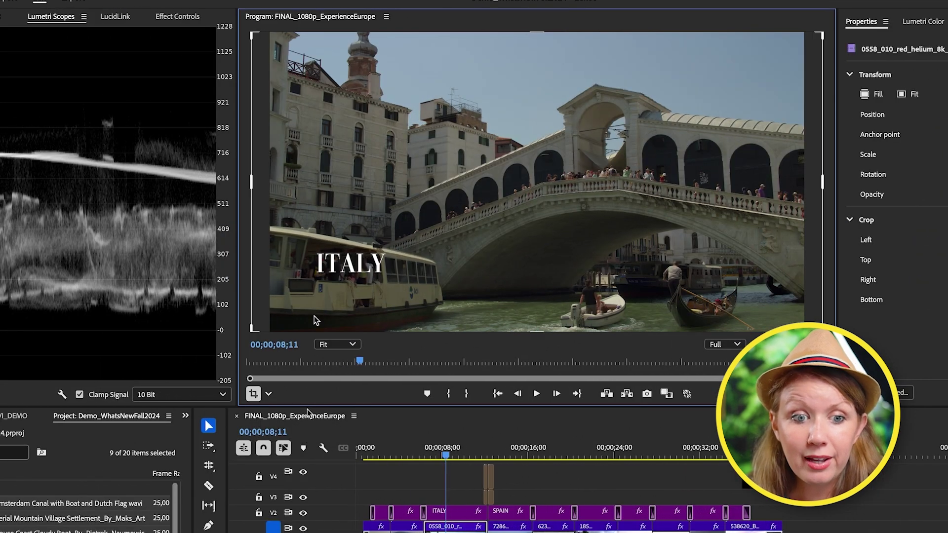
drag(254, 183, 301, 192)
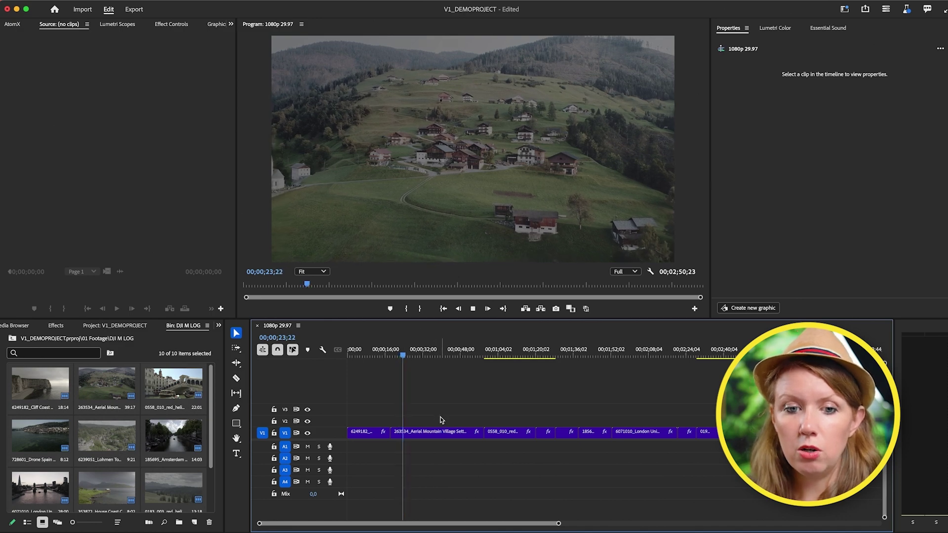
Set the aerial mountain village clip's speed to 300%
click(433, 435)
right_click(426, 434)
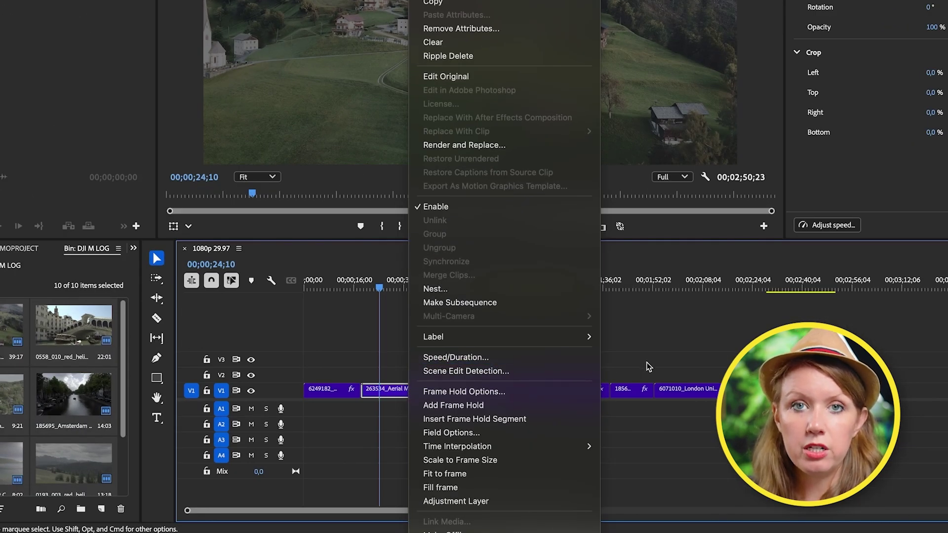
click(657, 324)
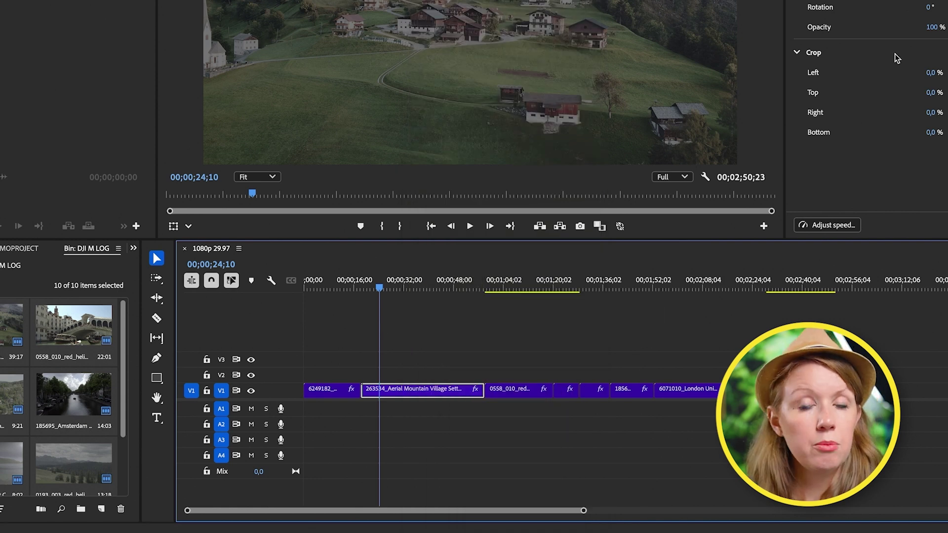
click(833, 227)
text(300)
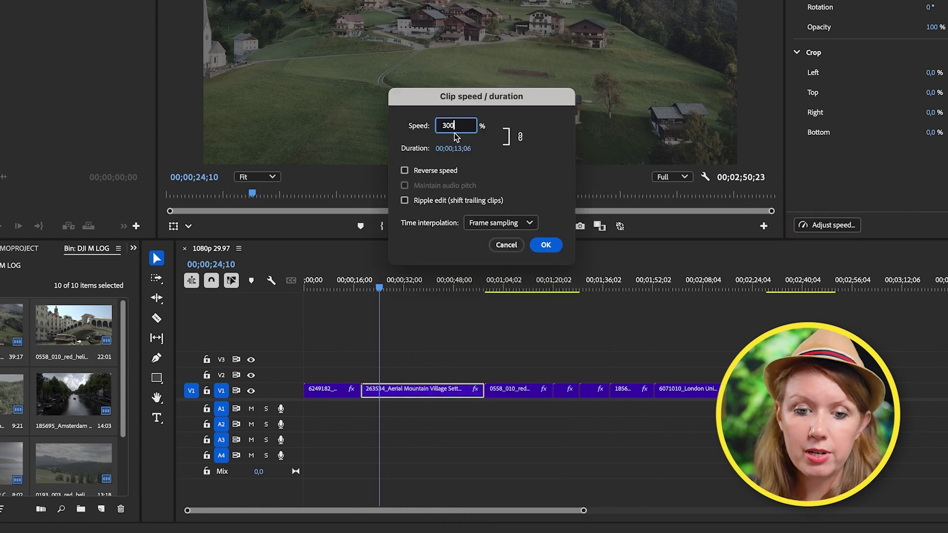
click(553, 245)
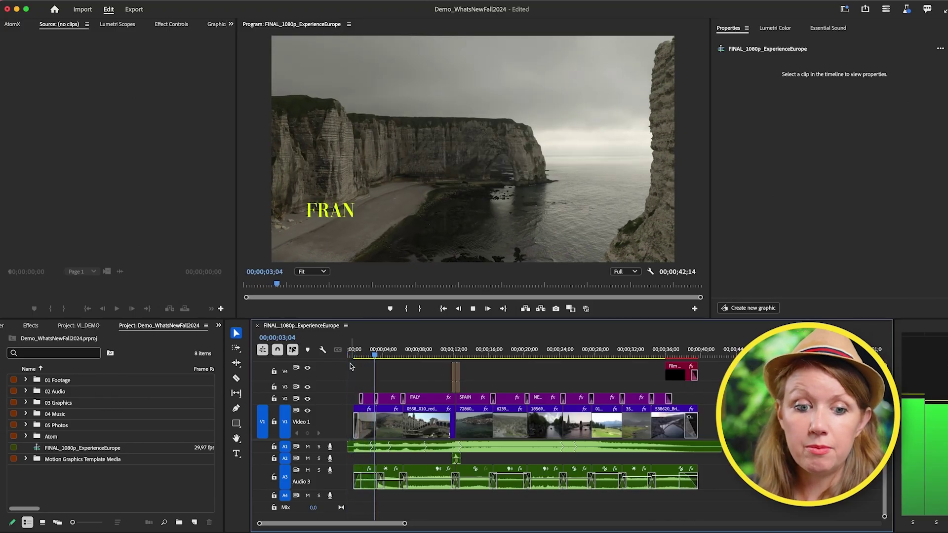
Play the FINAL_1080p_ExperienceEurope edit and scrub from Italy to the Experience EUROPE end title
key(space)
click(454, 351)
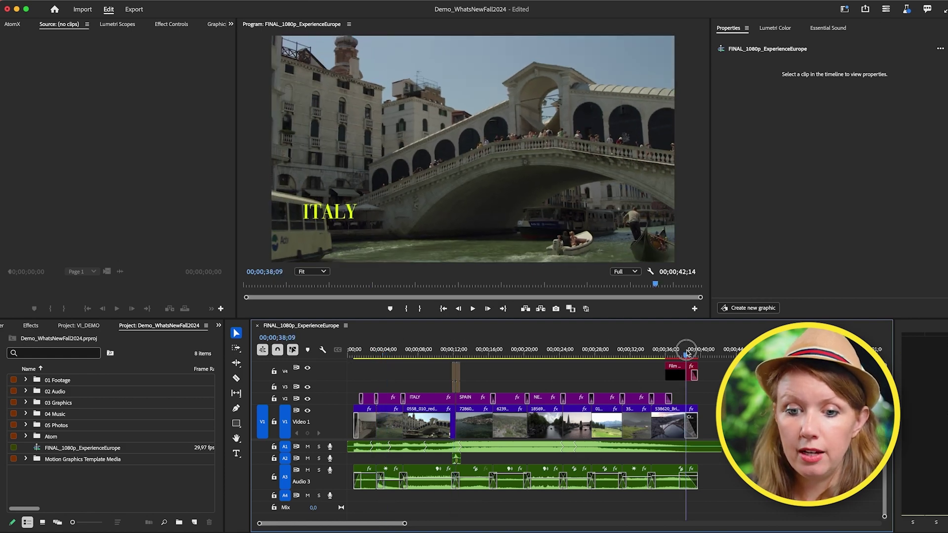
drag(686, 352, 685, 362)
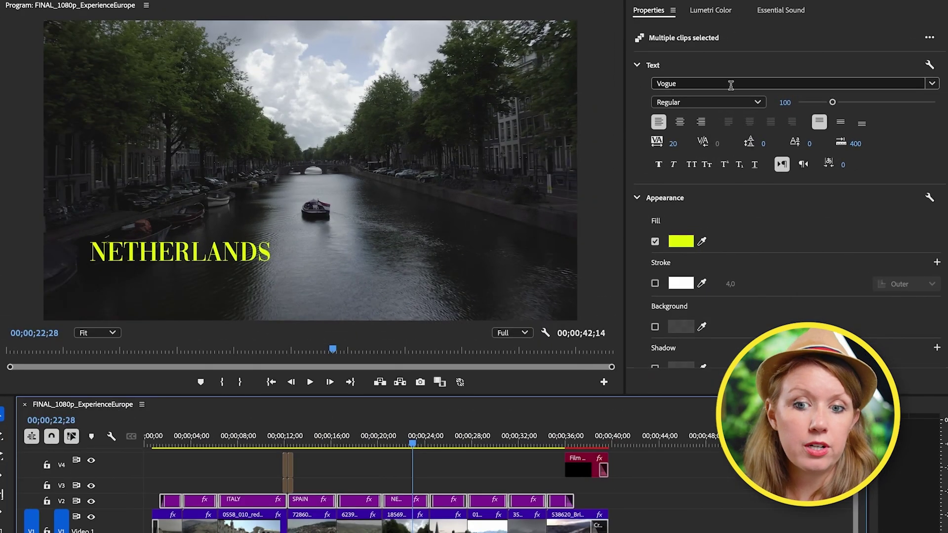
Change the selected country titles' fill colour from yellow-green to white (FFFFFF)
click(683, 245)
drag(183, 375, 135, 436)
click(449, 441)
Scrub back to AUSTRIA and select the V2 title clips to check the white fill
drag(412, 444, 207, 458)
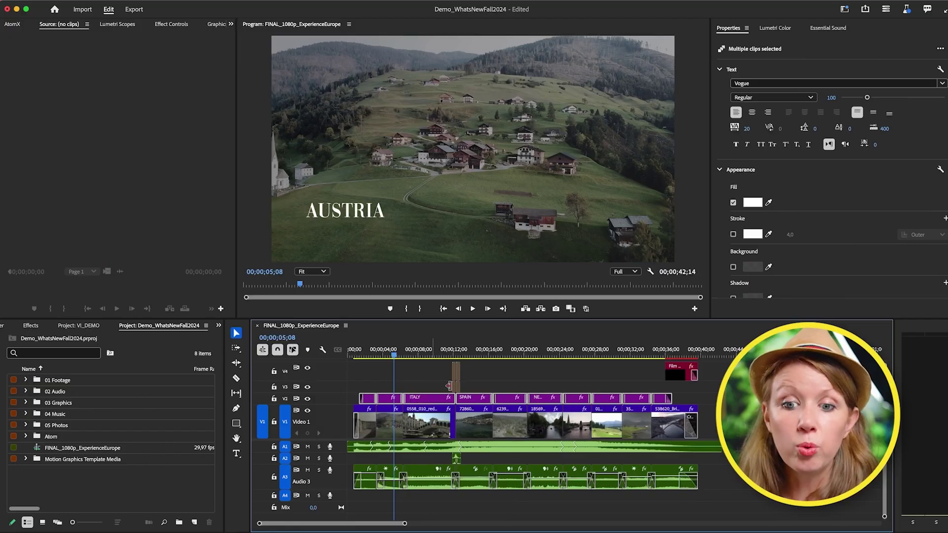
scroll(857, 213, down, 2)
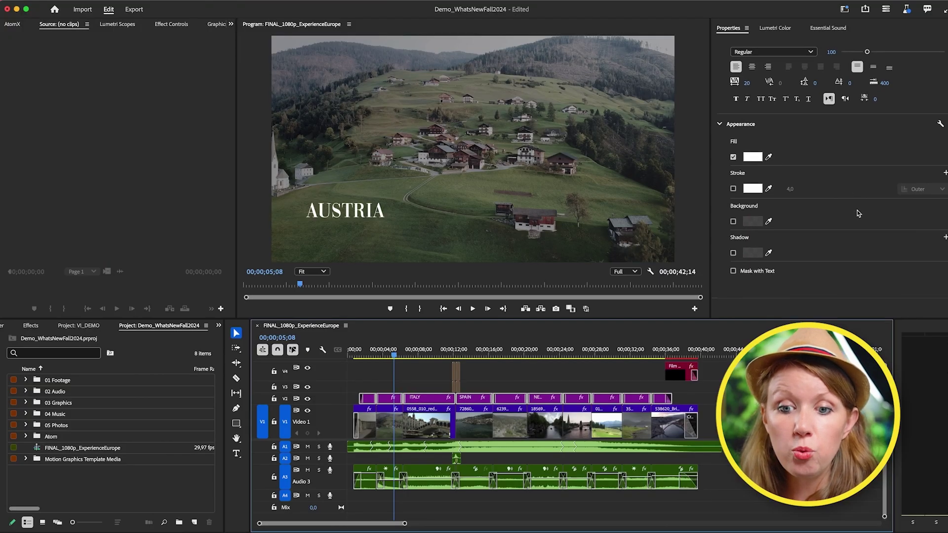
scroll(832, 292, up, 2)
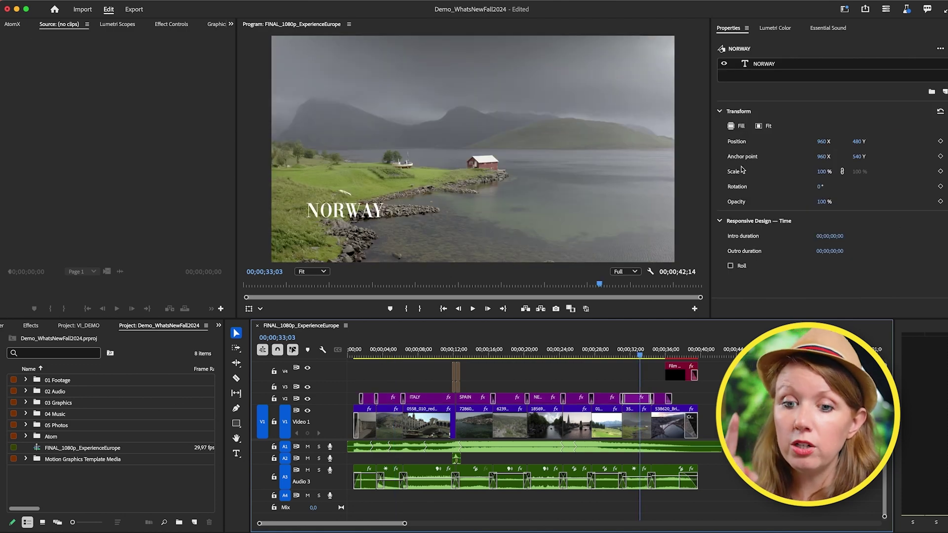
drag(699, 399, 432, 393)
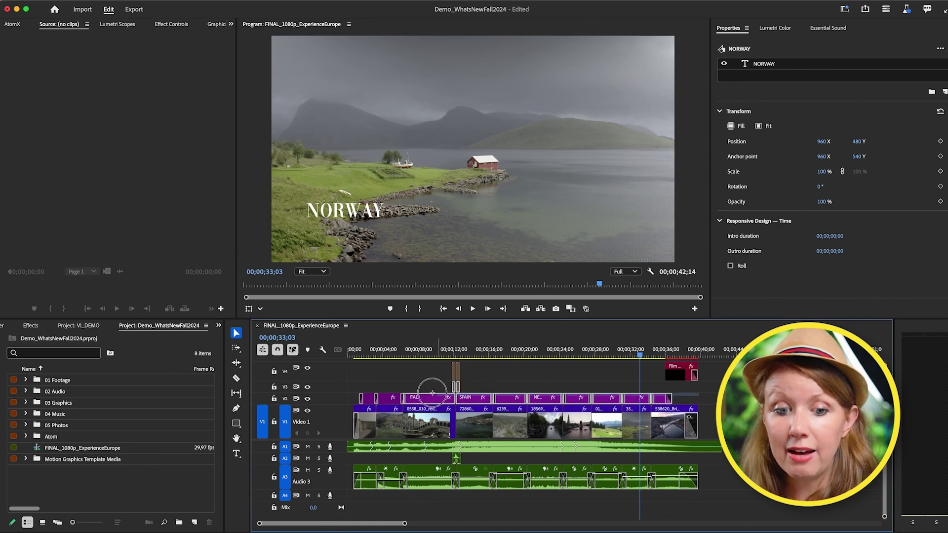
shift+click(356, 395)
scroll(878, 216, down, 2)
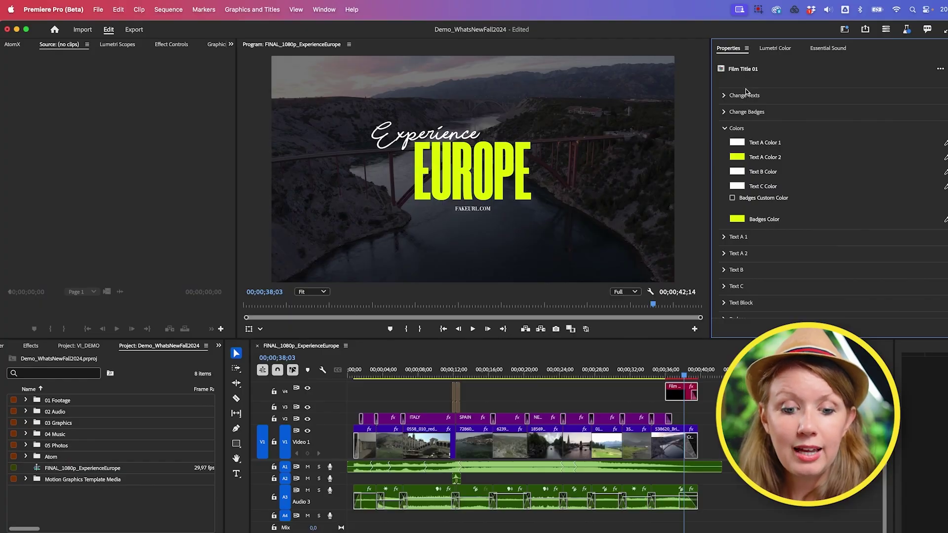
Browse the Graphics Templates panel's My Templates and Adobe Stock tabs, then close the panel
click(323, 9)
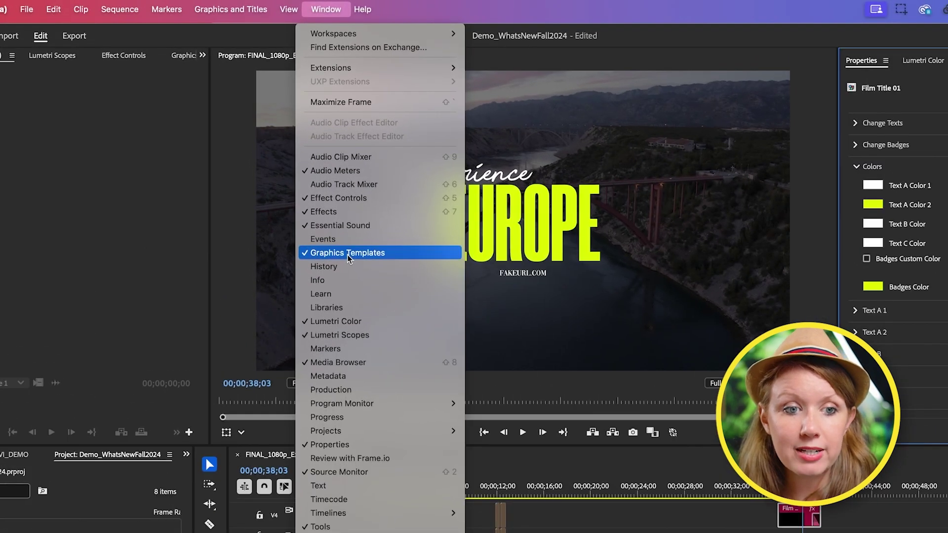
click(347, 252)
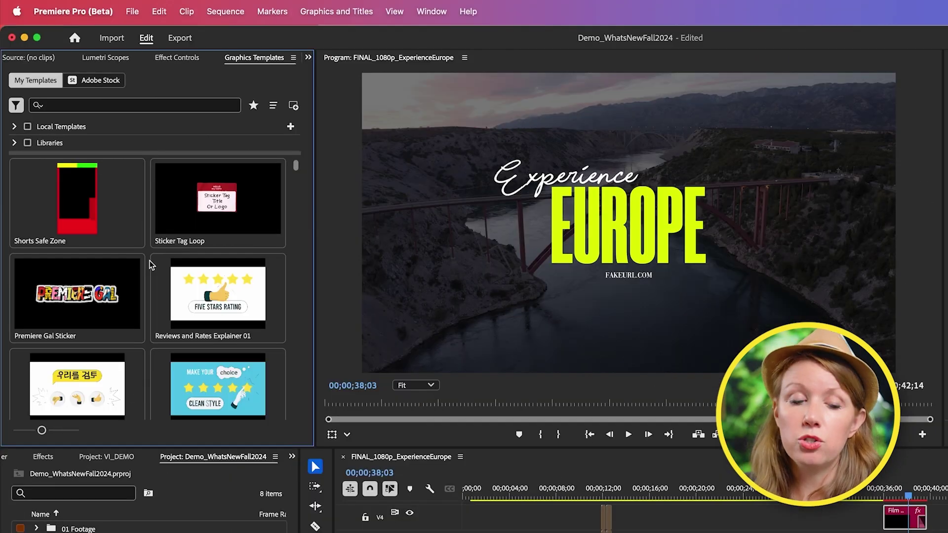
mouse_move(147, 204)
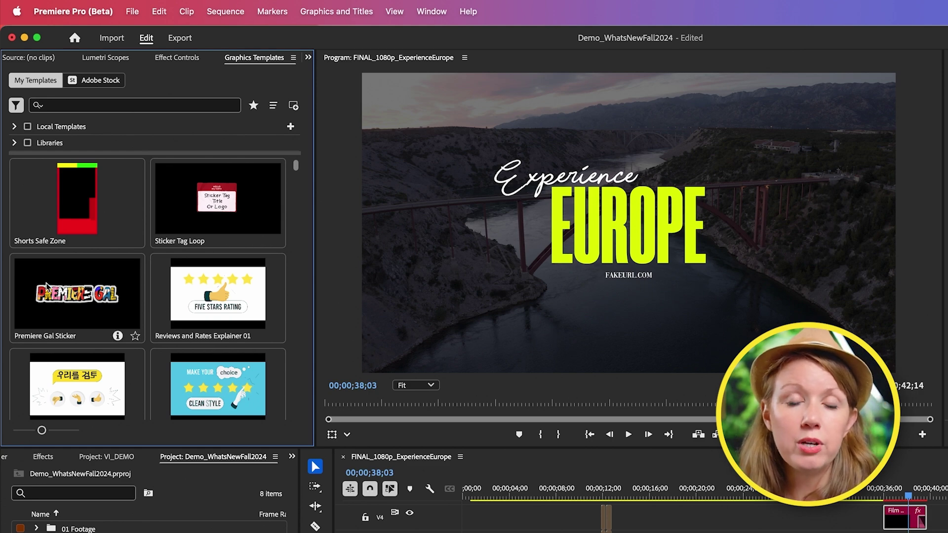
click(105, 84)
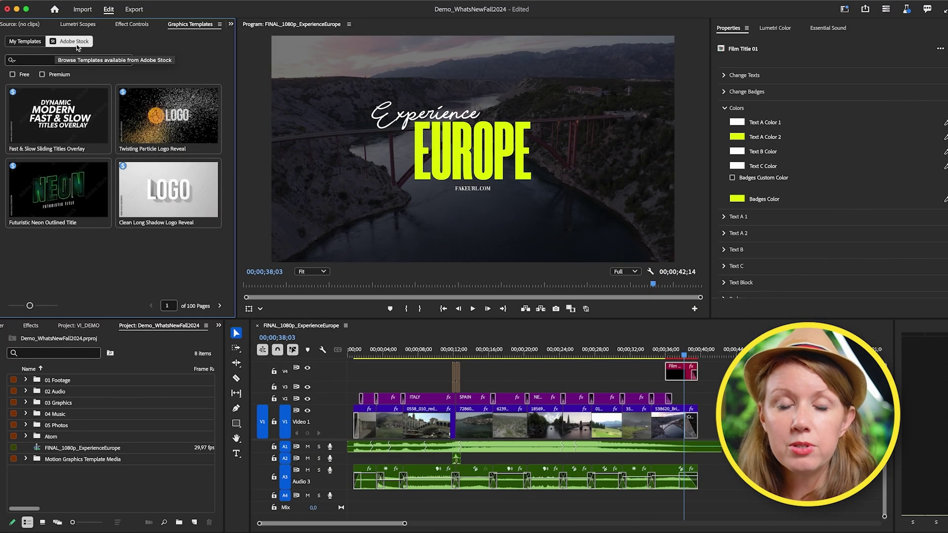
click(21, 43)
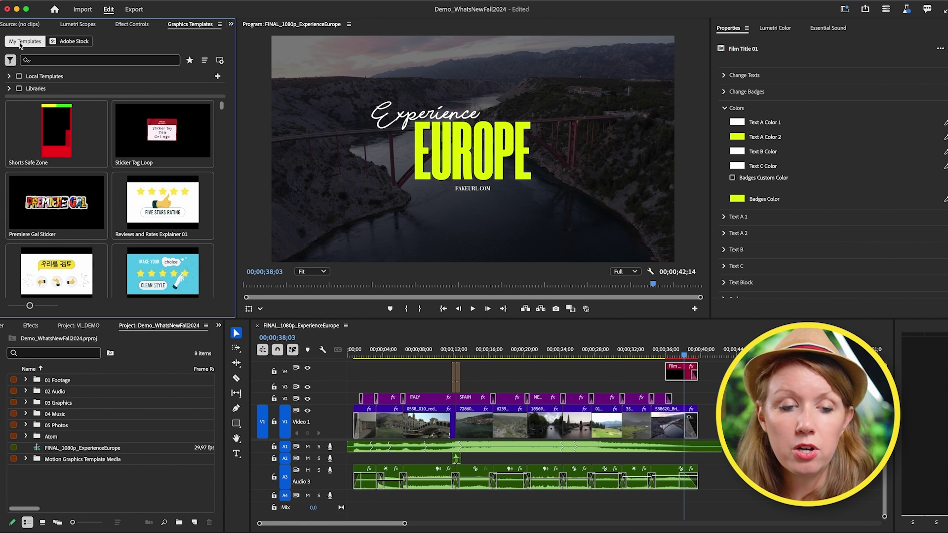
click(220, 24)
click(226, 34)
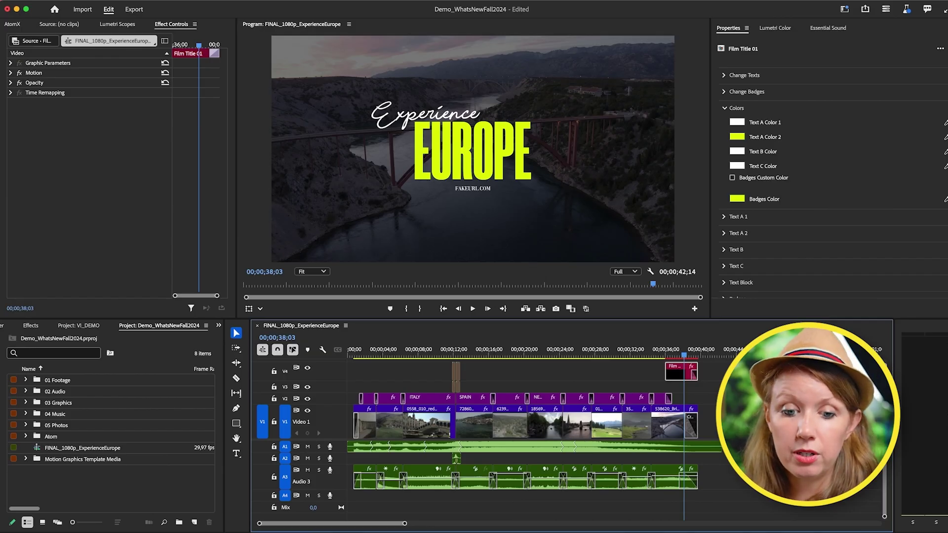
Marquee-select every clip on Audio 3 and open the Properties panel's extra audio options
click(598, 453)
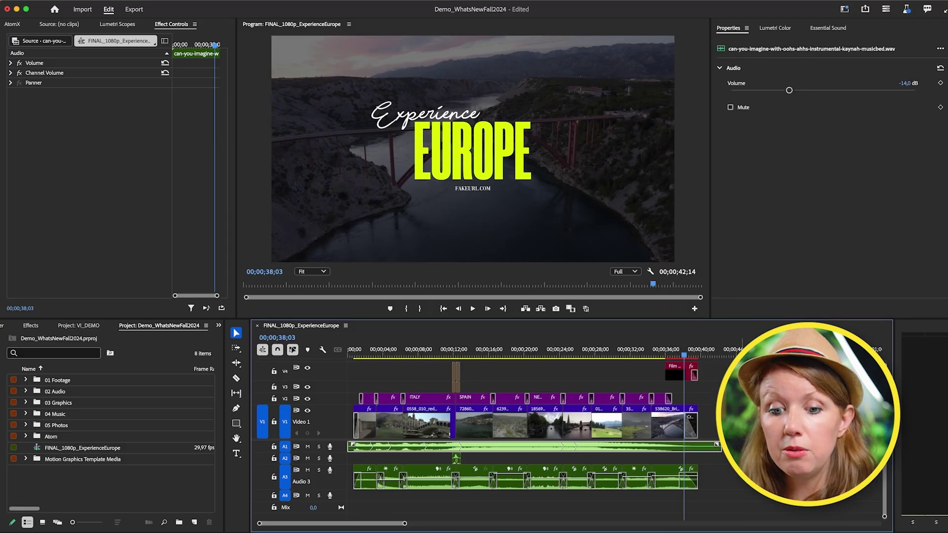
click(711, 493)
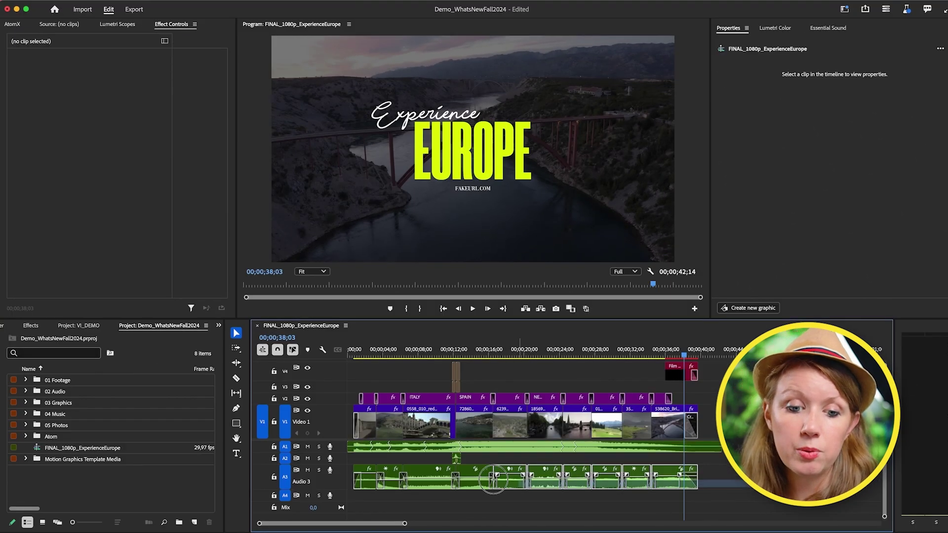
drag(374, 488, 363, 493)
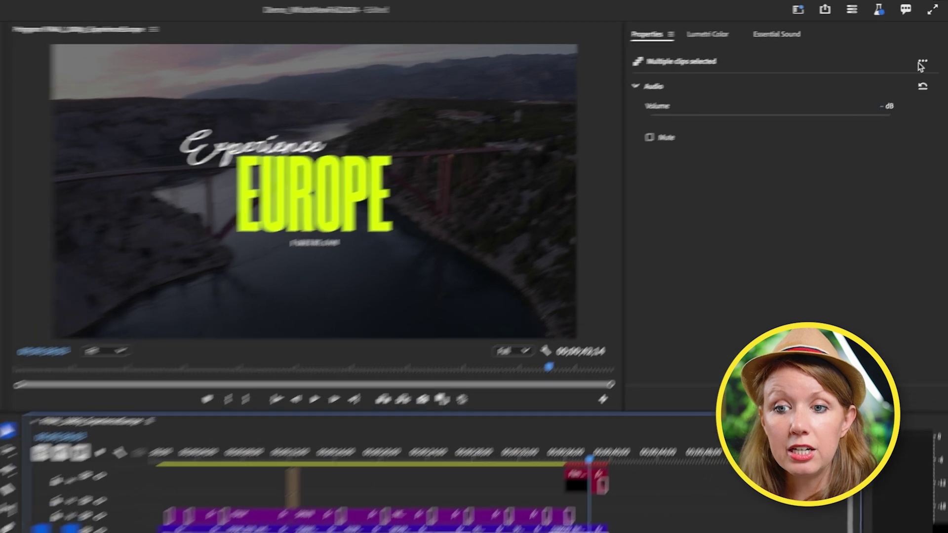
click(922, 63)
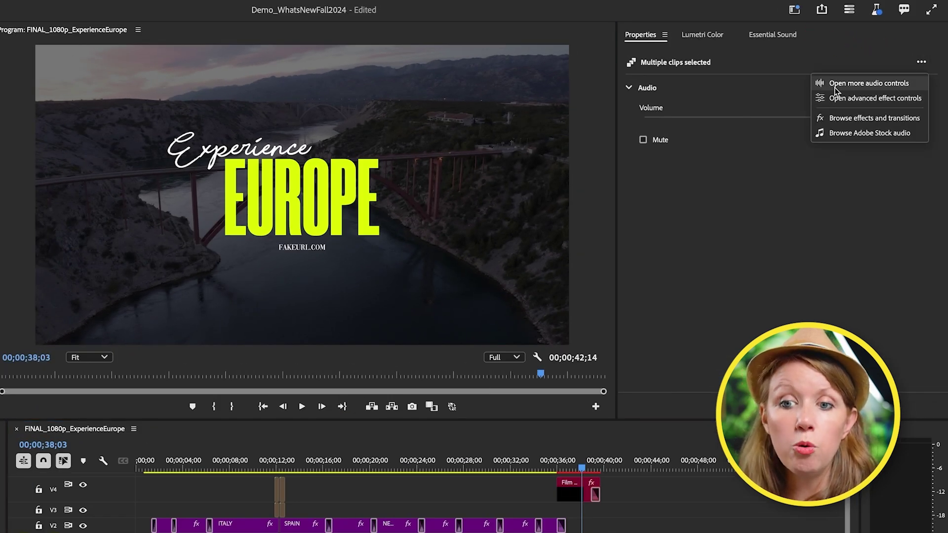
Tag the Audio 3 clips as SFX in Essential Sound and apply the Outside Reverb preset
click(877, 84)
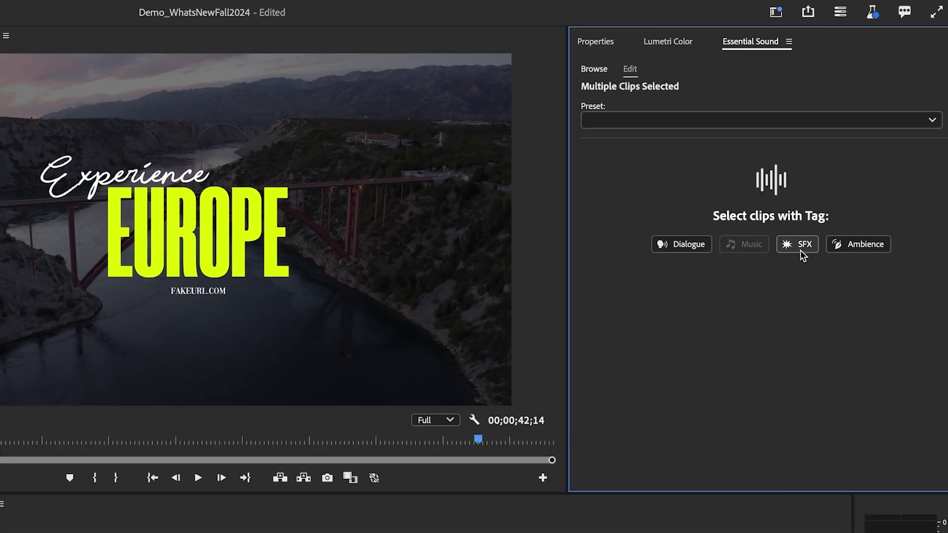
click(800, 249)
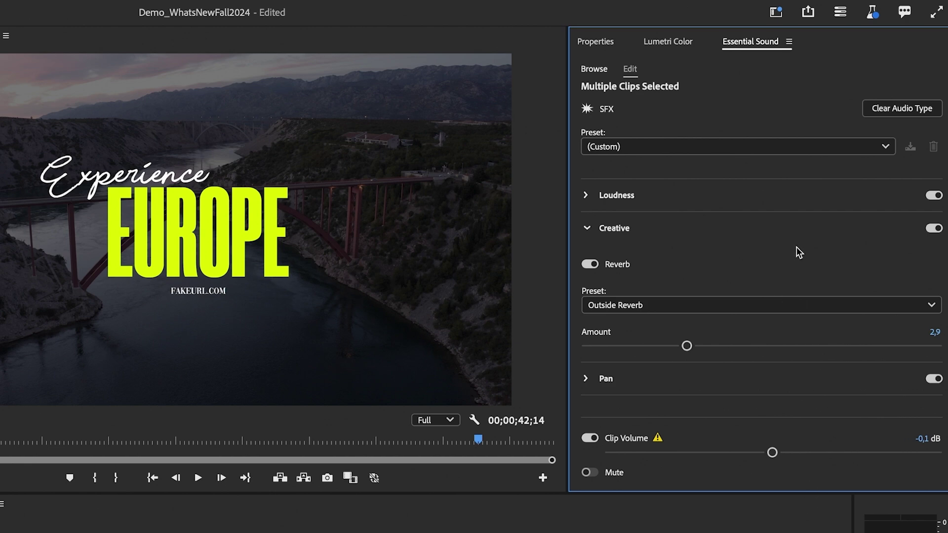
click(626, 304)
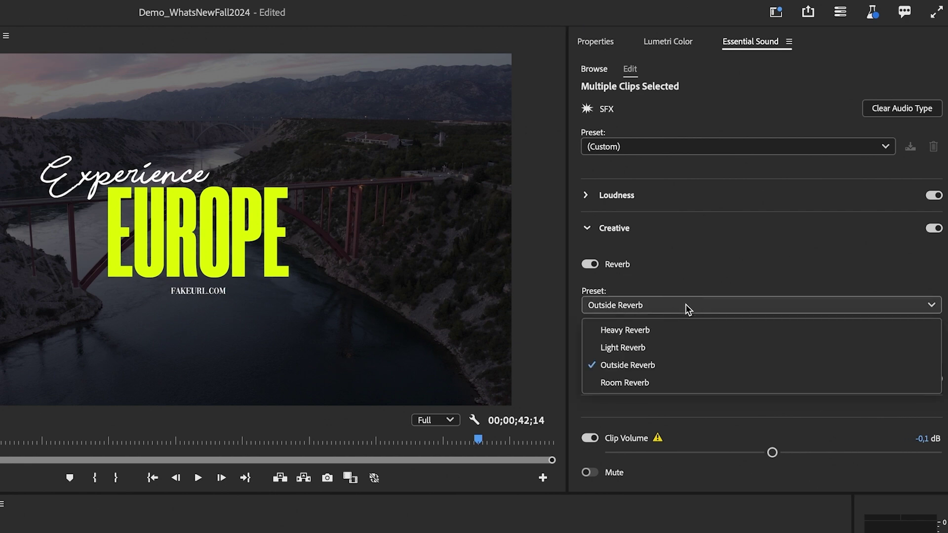
click(649, 364)
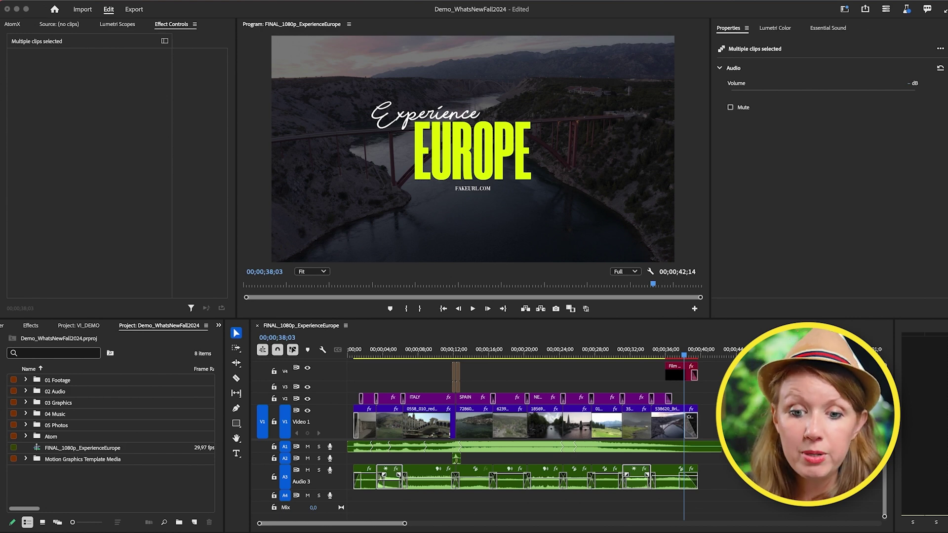
Marquee-select all the Video 1 clips to show their shared transform, crop and speed settings
click(436, 412)
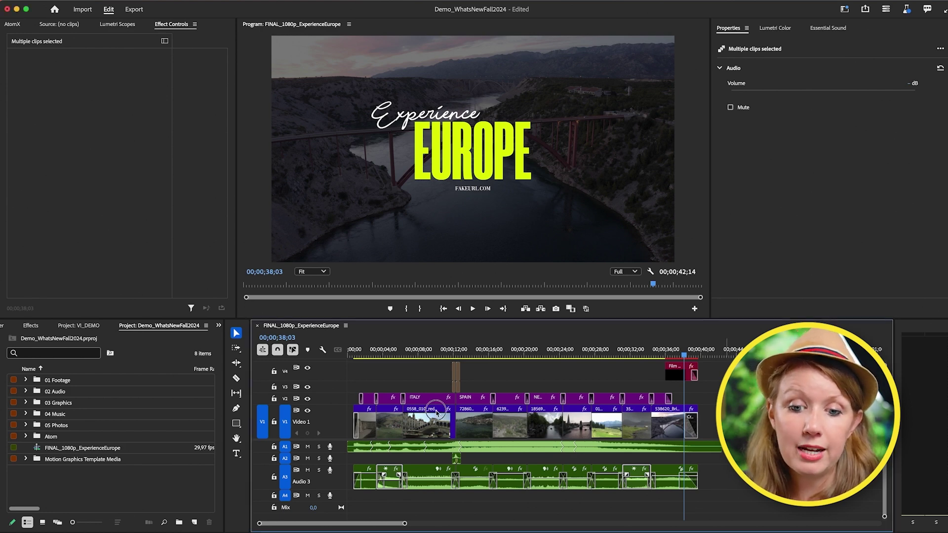
drag(710, 434, 358, 416)
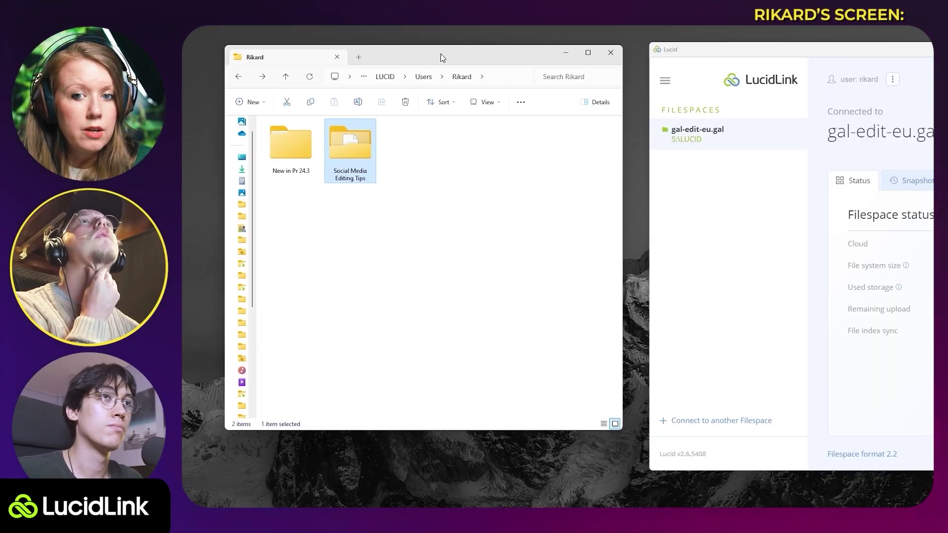
In Social Media Editing Tips > 01_Project, move IMG_5369.mov into the Short folder
double_click(351, 158)
double_click(312, 156)
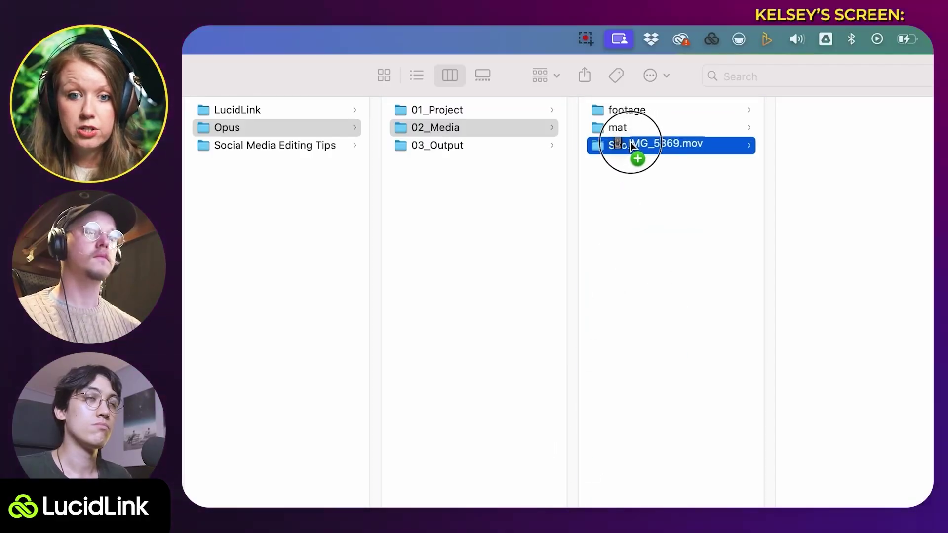
drag(630, 146, 630, 145)
click(626, 144)
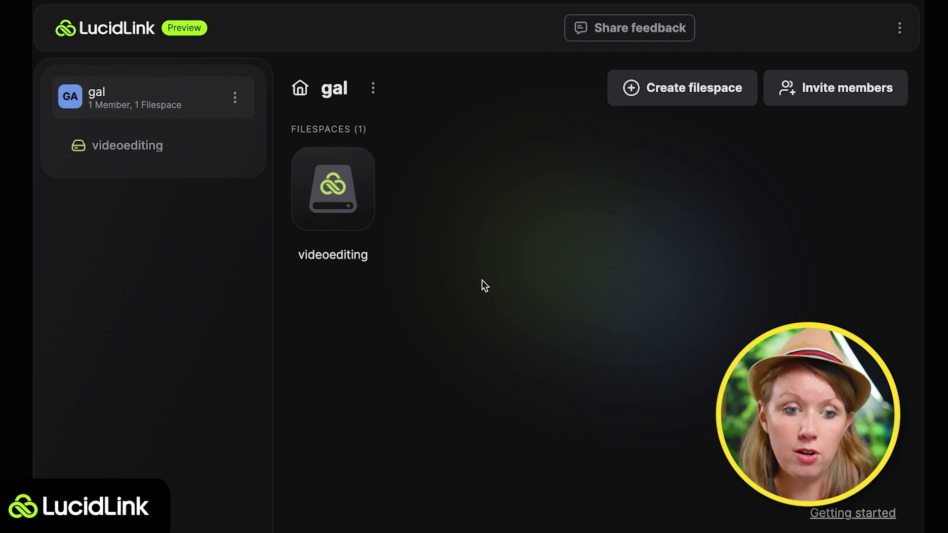
Copy 1_Whatsnew into Rikard's What's New in Premiere Pro (Fall 2024) > 2_Media folder
click(332, 204)
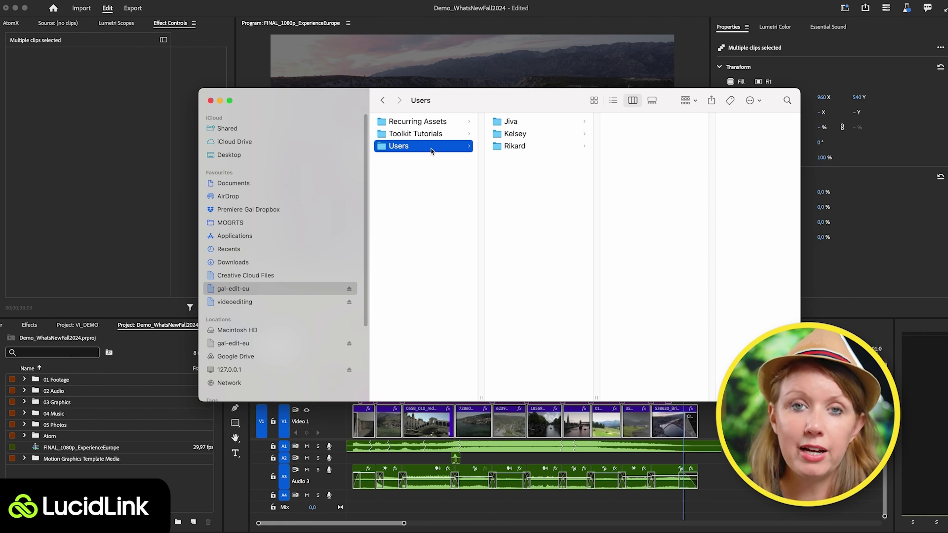
click(515, 133)
click(515, 146)
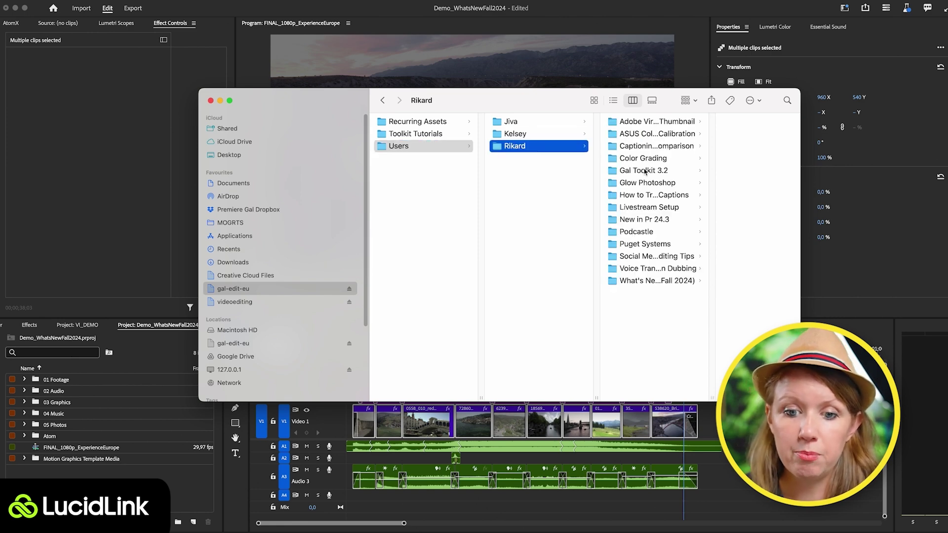
click(658, 281)
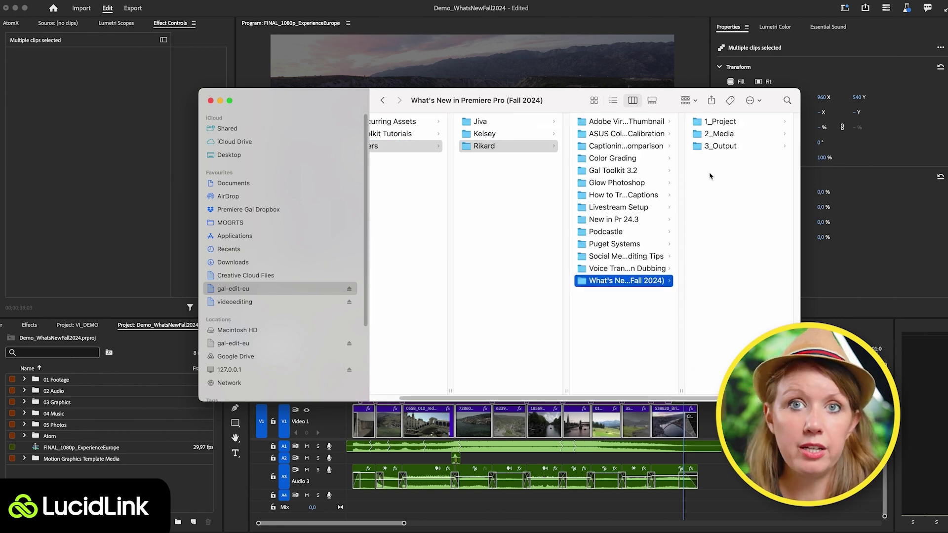
click(729, 133)
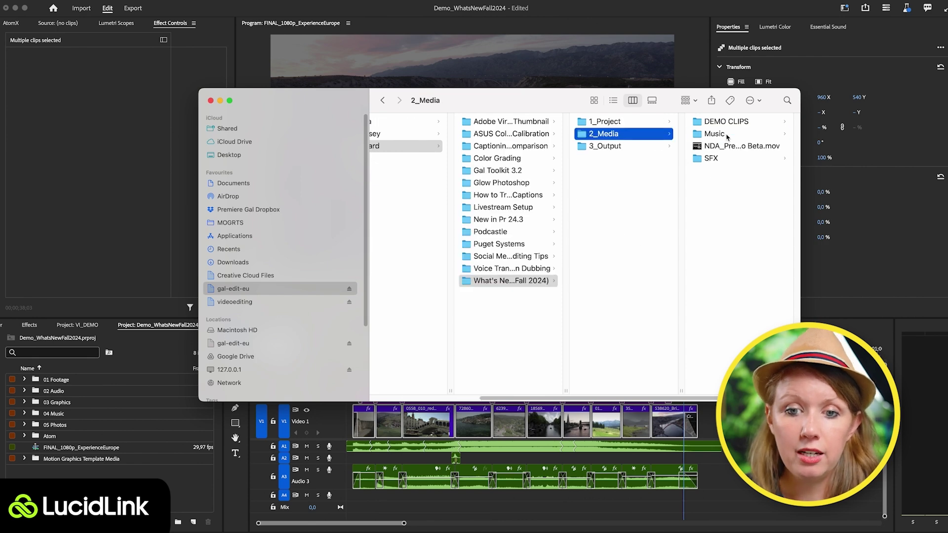
click(304, 415)
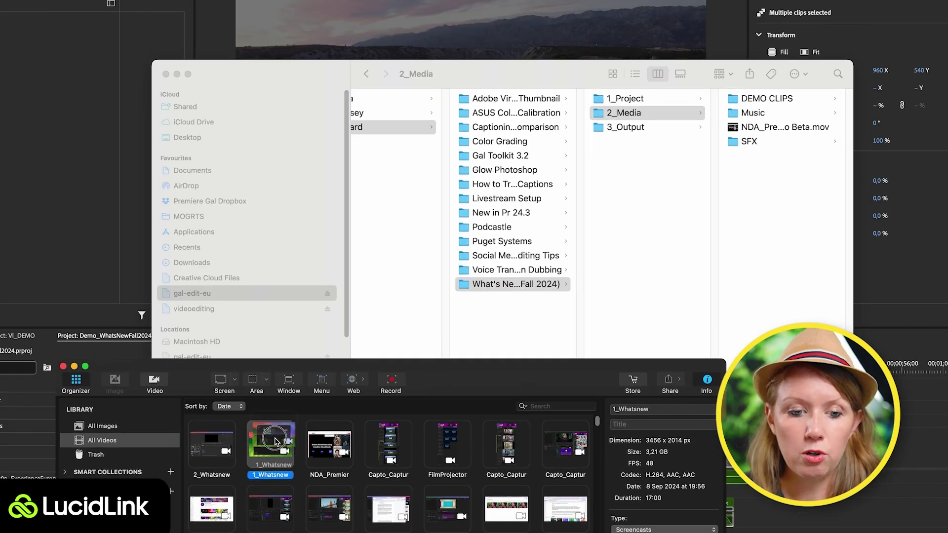
drag(275, 440, 781, 205)
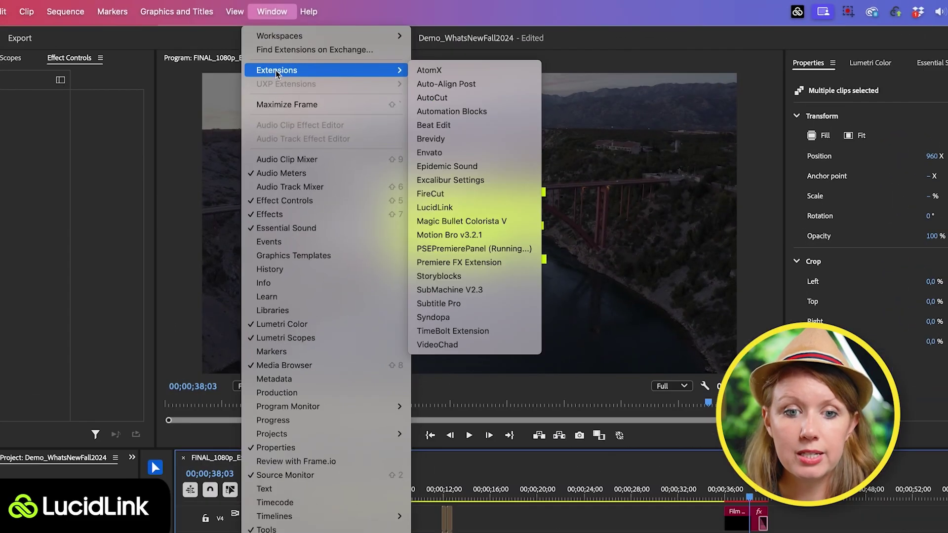
Open the LucidLink extension panel and show pinning options for FINAL_1080p_ExperienceEurope
click(477, 207)
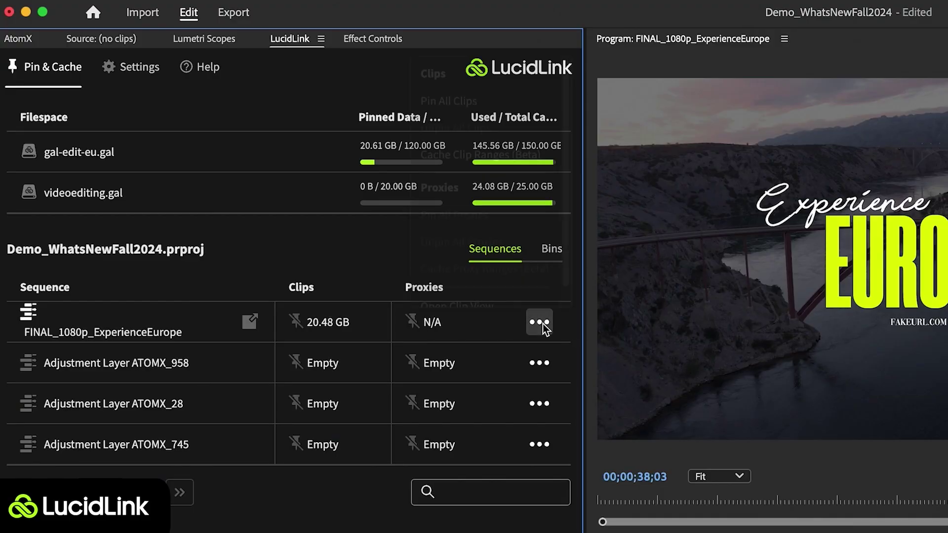
click(541, 322)
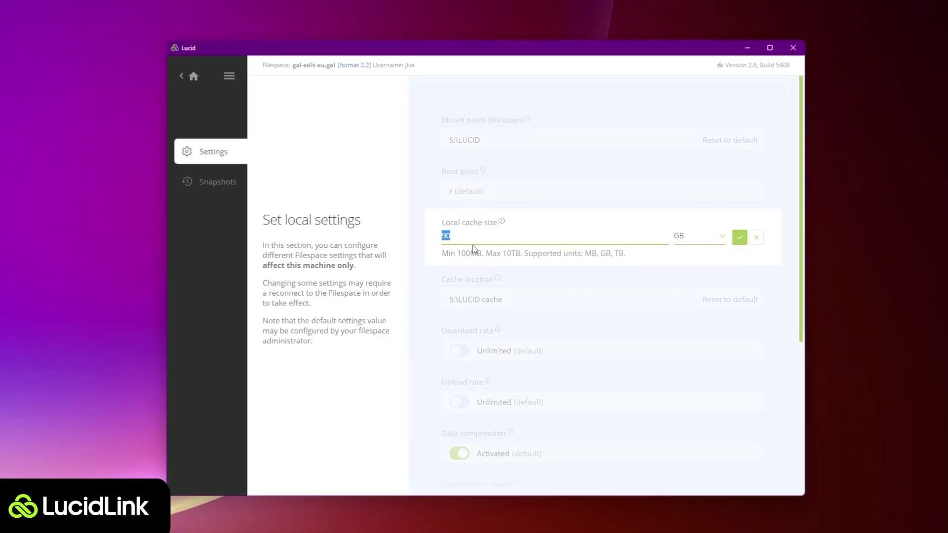
Raise the gal-edit-eu local cache size from 90 to 100 GB, then start editing the cache location
text(100)
click(740, 237)
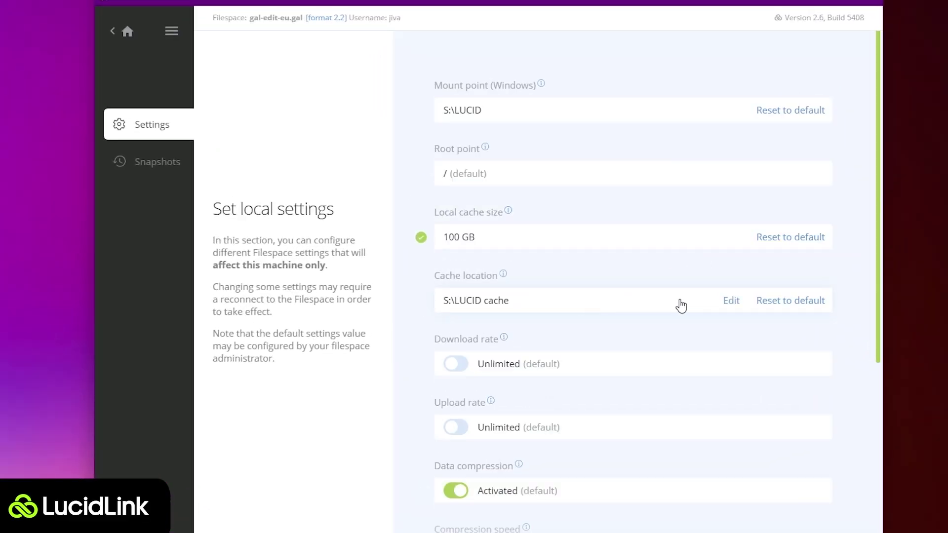
click(730, 302)
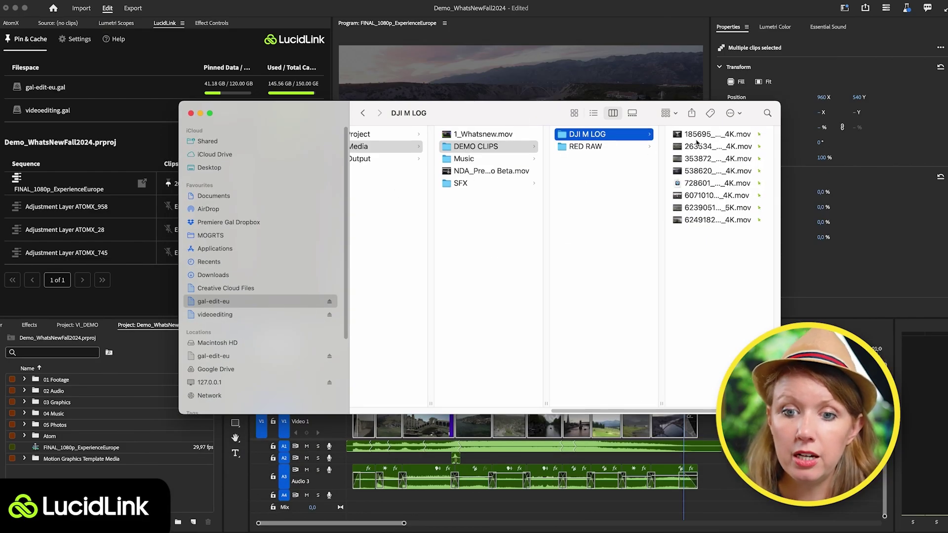
Preview the first 4K .mov clip in the DJI M LOG folder
key(Right)
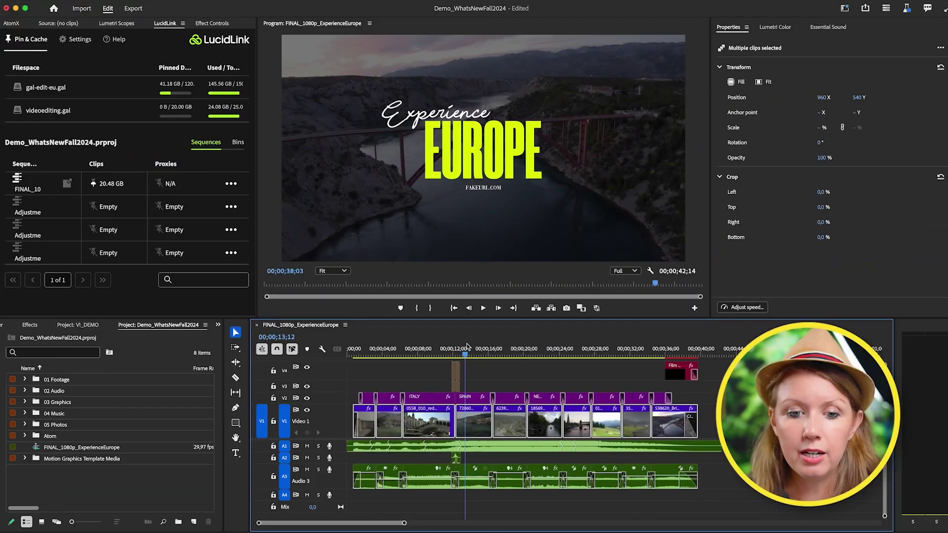
Move the playhead to 00;00;09;00, select the RED 0558_010 clip on V1, and show its Lumetri colour settings
drag(467, 345, 427, 360)
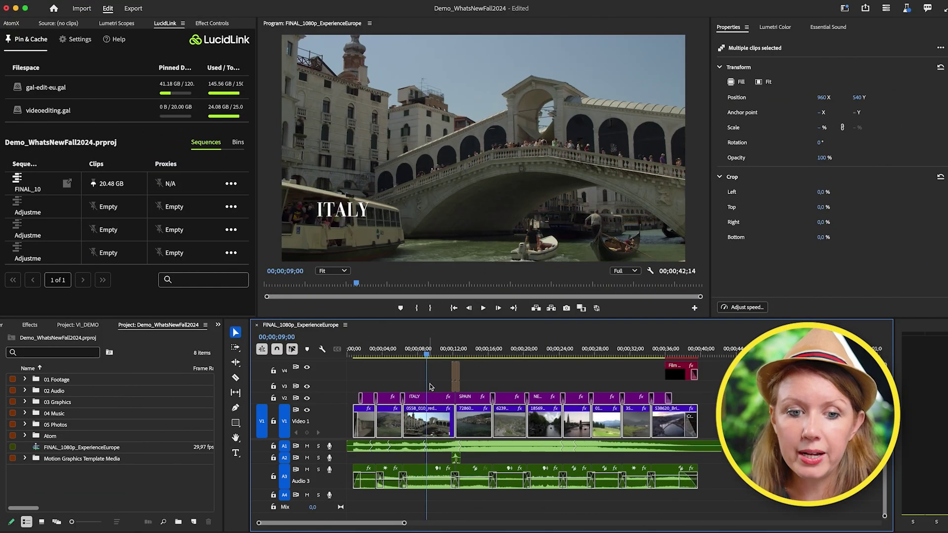
key(ctrl+shift+a)
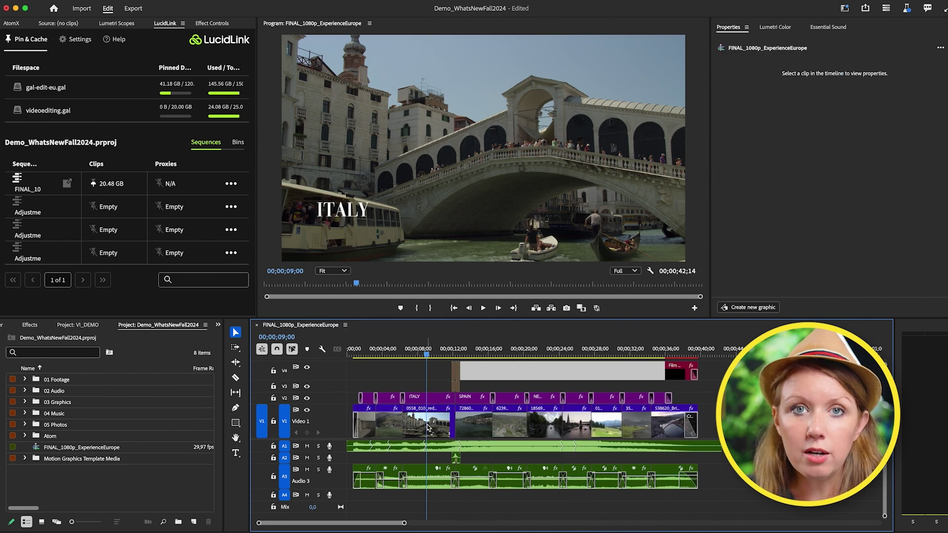
click(428, 428)
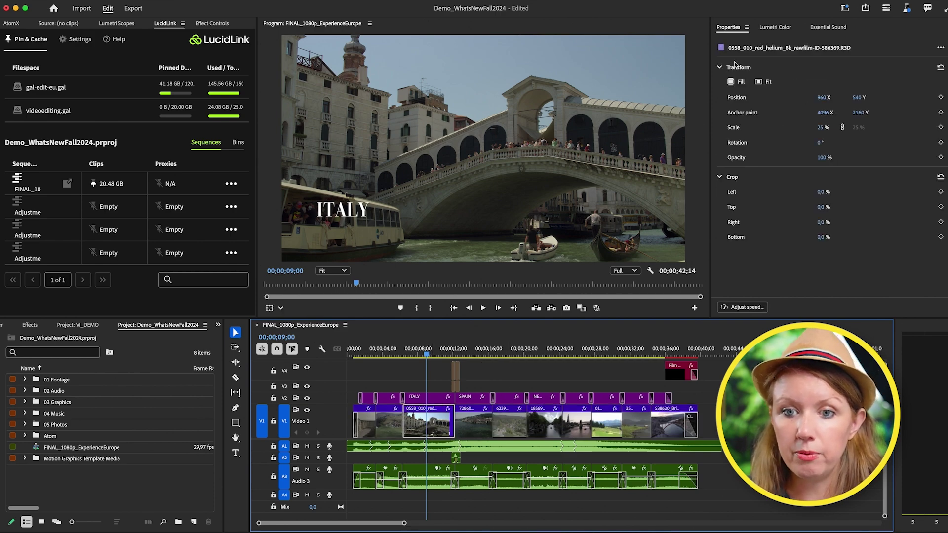
click(763, 28)
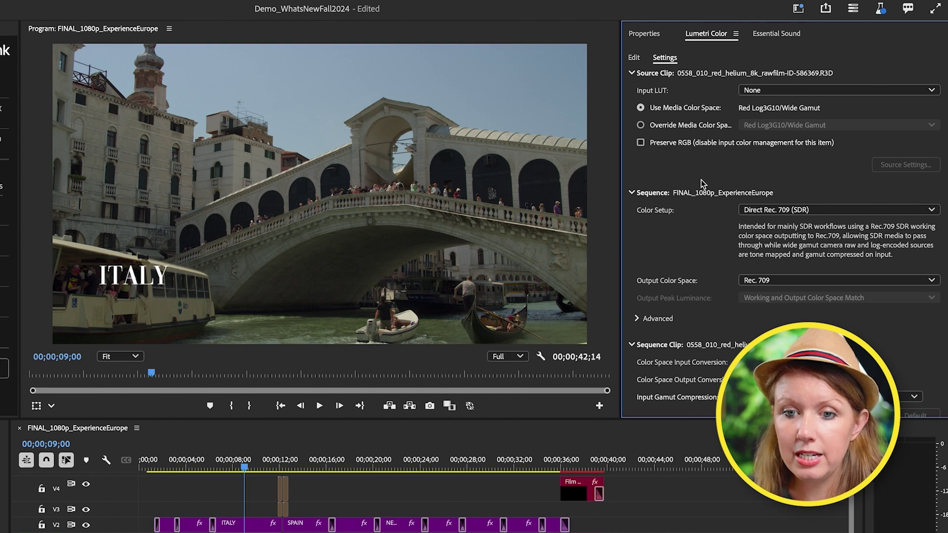
scroll(693, 150, up, 1)
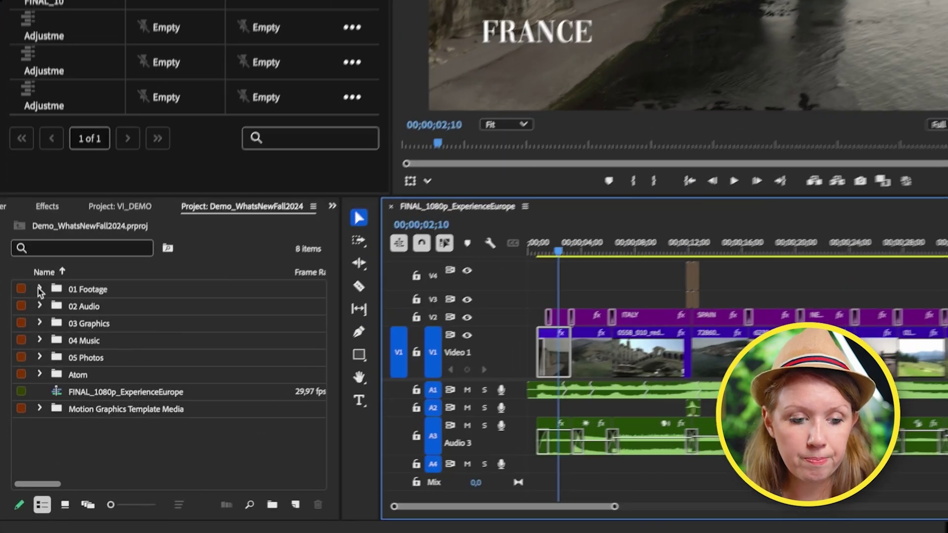
Give the nine 01 Footage clips, Amsterdam Canal through Cliff Coast, the DJI D-Log M to Rec.709 input LUT
click(25, 380)
click(104, 308)
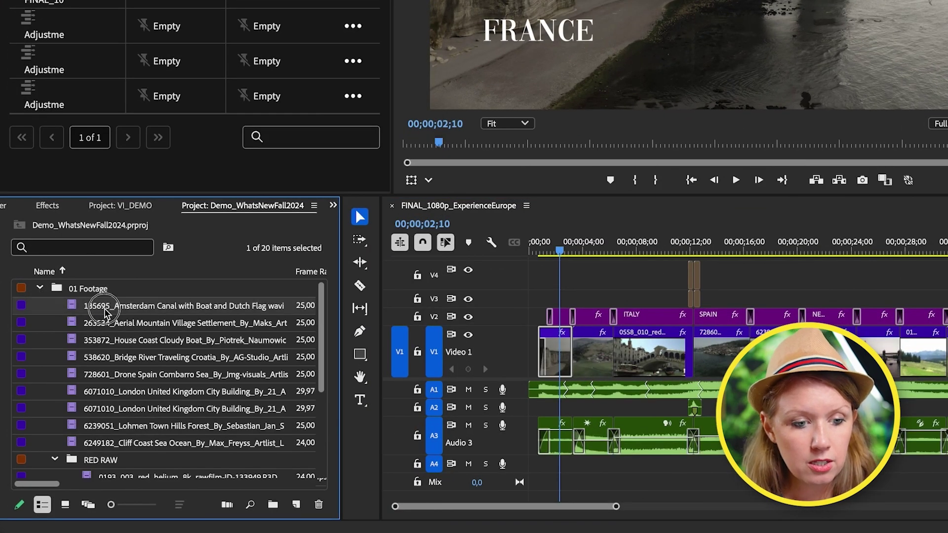
scroll(127, 430, down, 2)
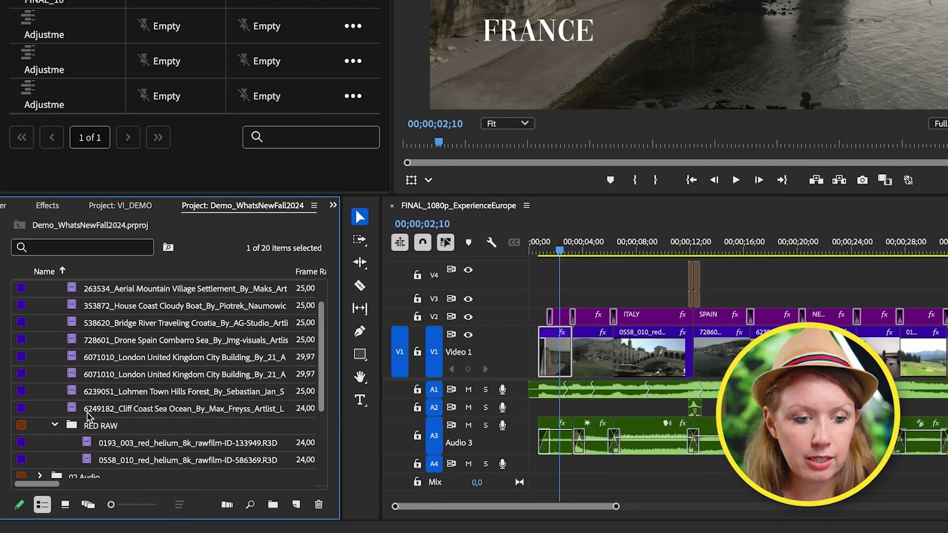
shift+click(73, 406)
scroll(123, 370, up, 2)
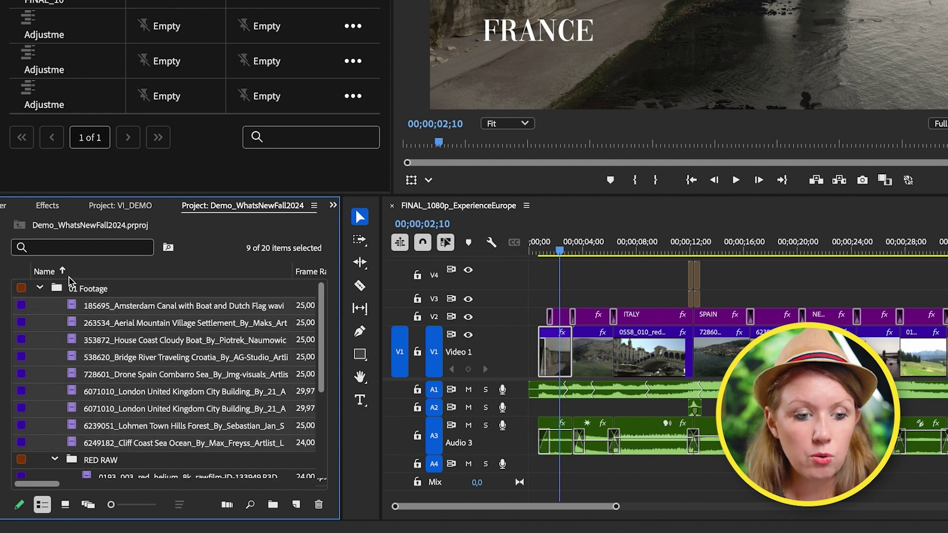
right_click(72, 310)
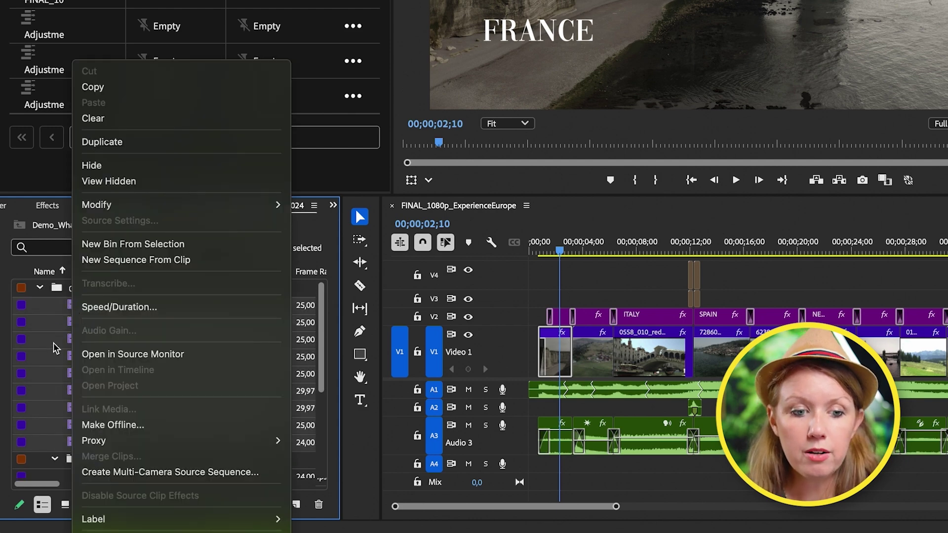
mouse_move(133, 208)
click(313, 223)
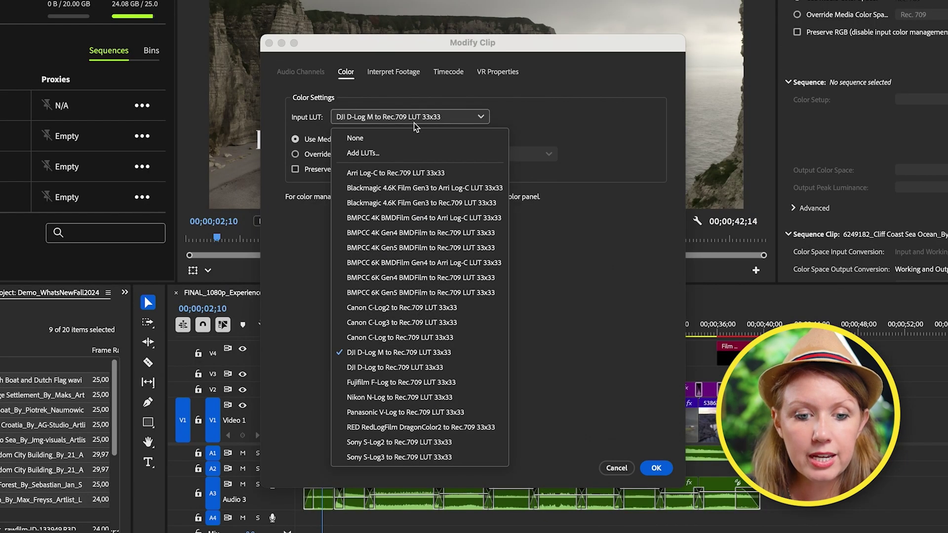
click(405, 352)
click(657, 468)
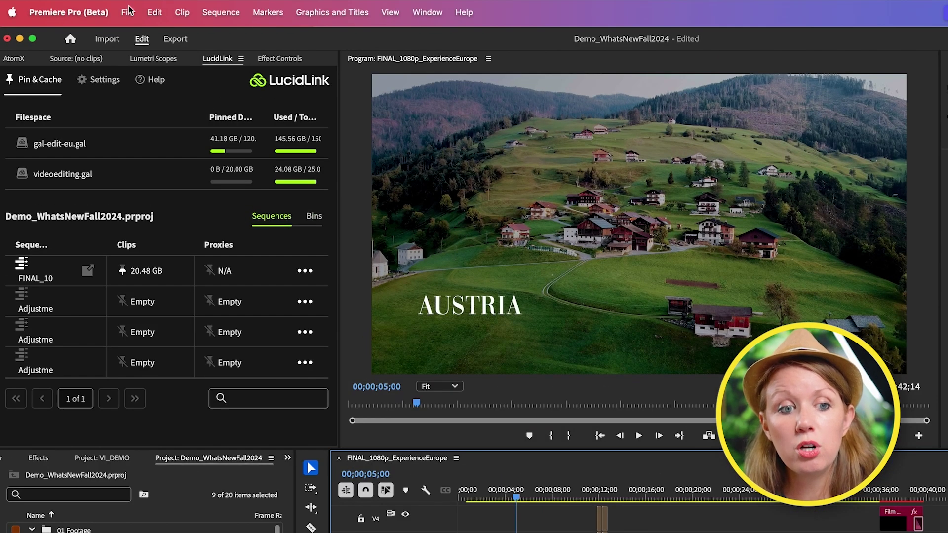
Review the project's colour settings under File > Project Settings > Color
click(128, 11)
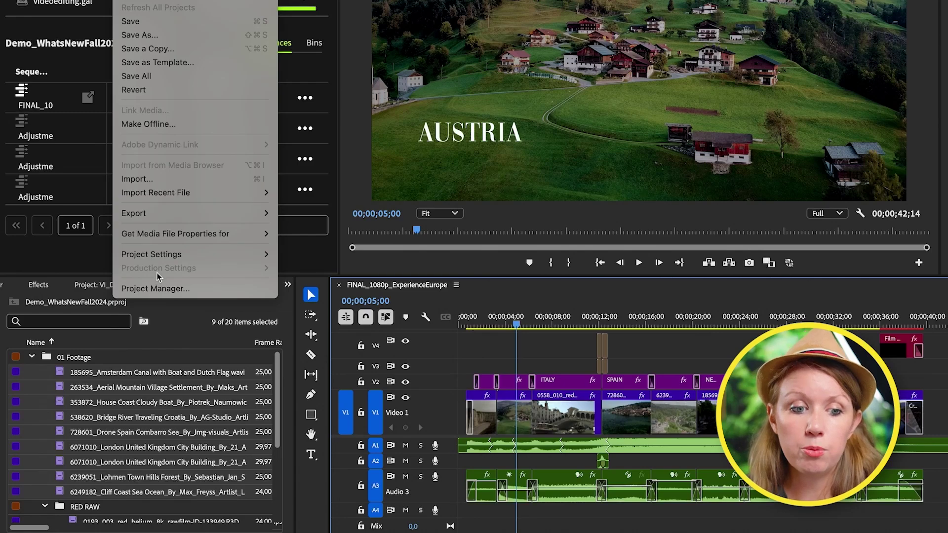
mouse_move(163, 432)
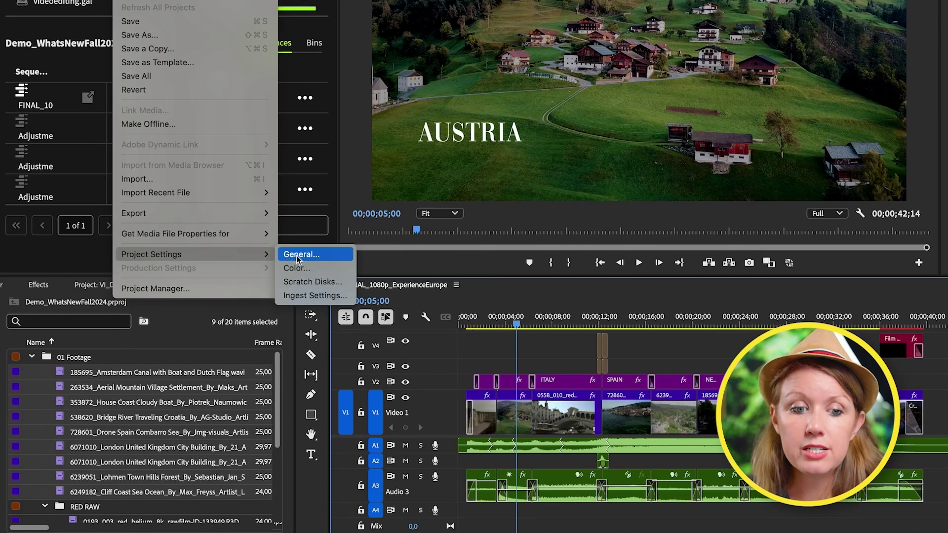
click(297, 267)
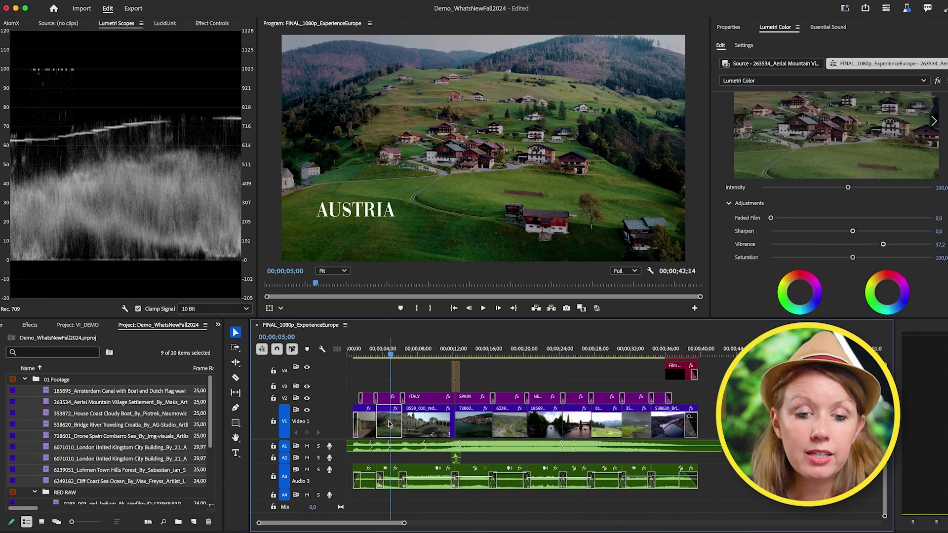
Check the V1 clip's context menu, then zoom the timeline in around 00;00;05;00
right_click(390, 423)
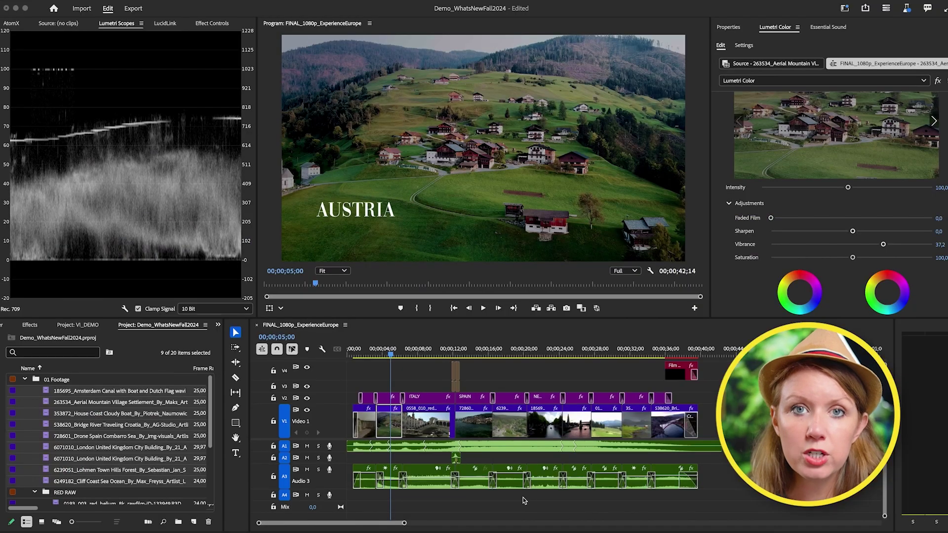
click(473, 499)
key(=)
key(=)
key(=)
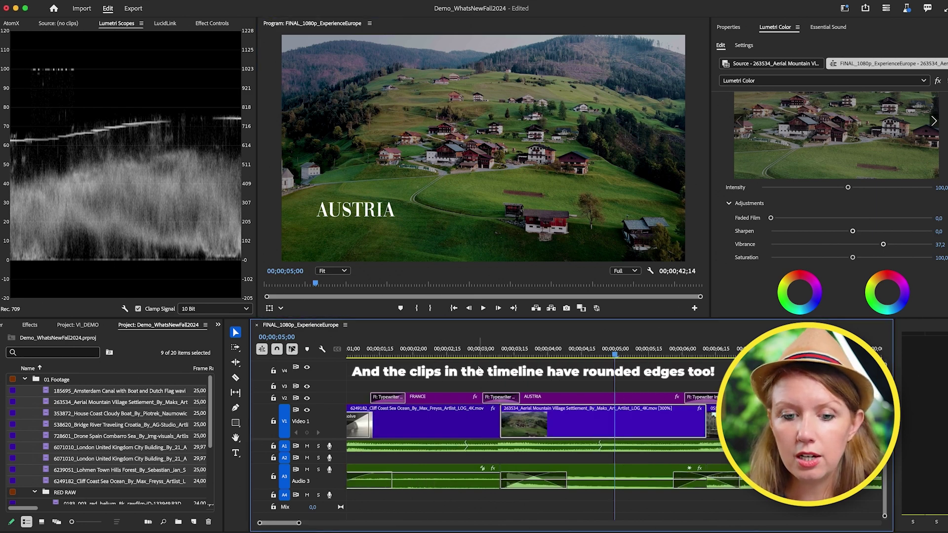
Zoom the timeline out to the whole sequence and open the Appearance settings
key(minus)
key(minus)
key(minus)
click(68, 1)
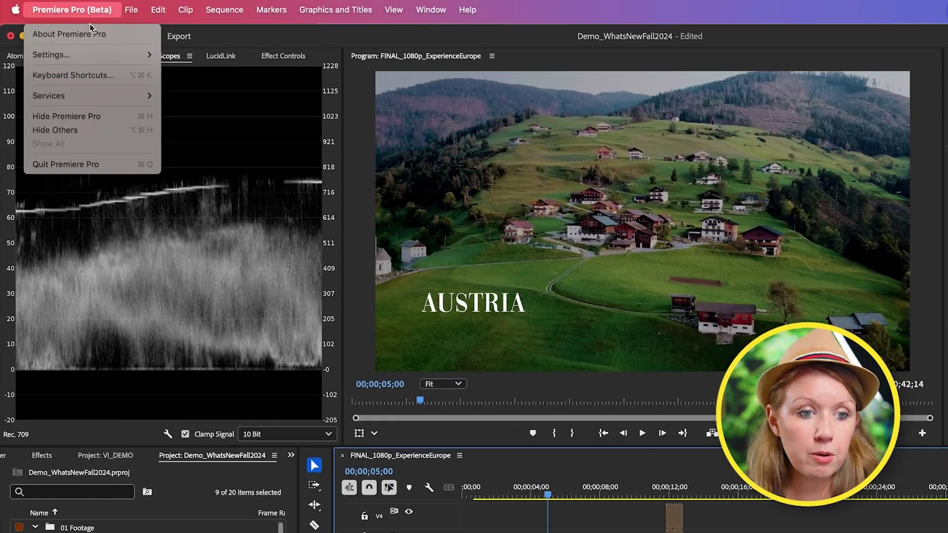
click(87, 55)
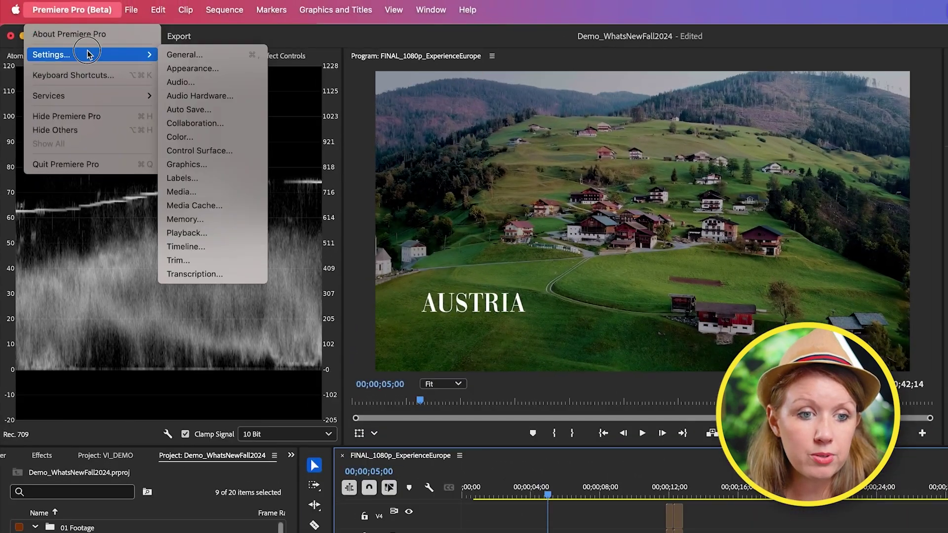
click(182, 68)
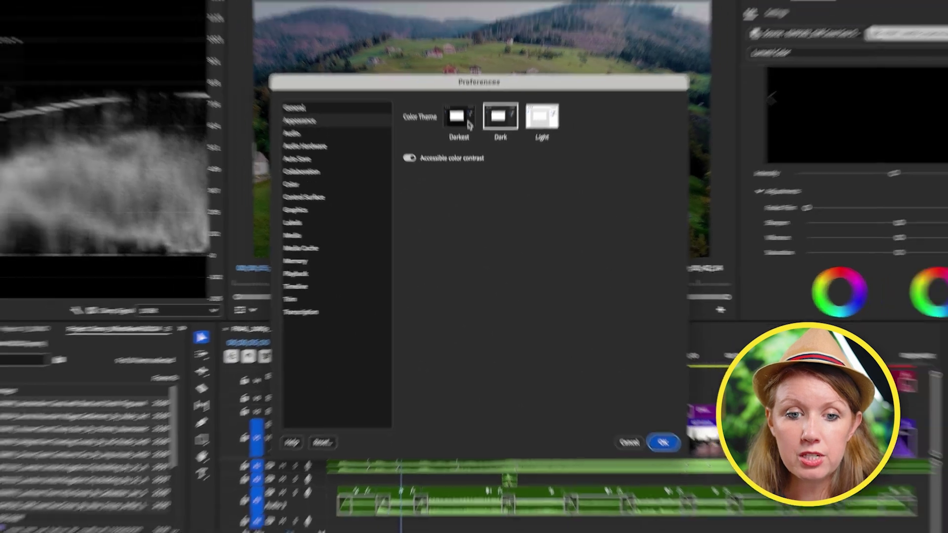
Compare the Darkest, Dark and Light themes, settle on Dark, and keep accessible colour contrast on
click(454, 93)
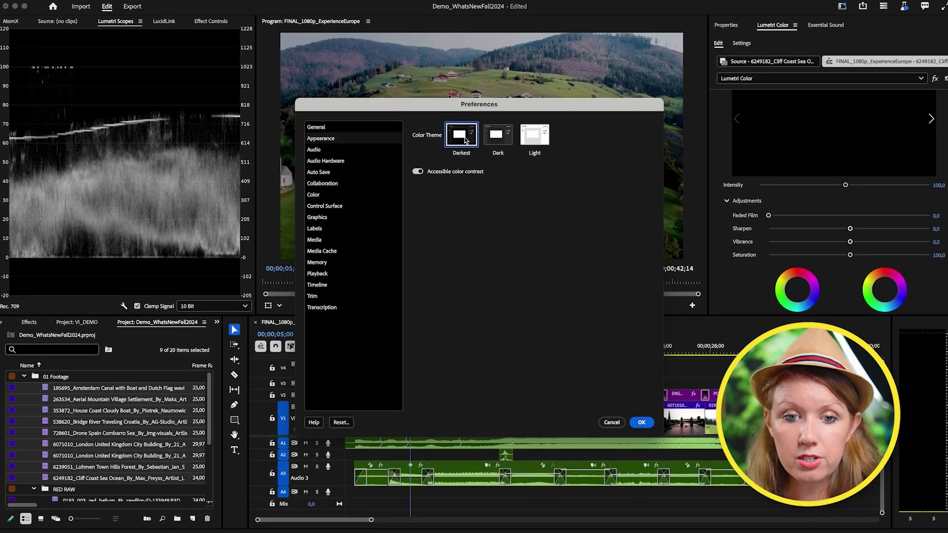
click(500, 143)
click(540, 137)
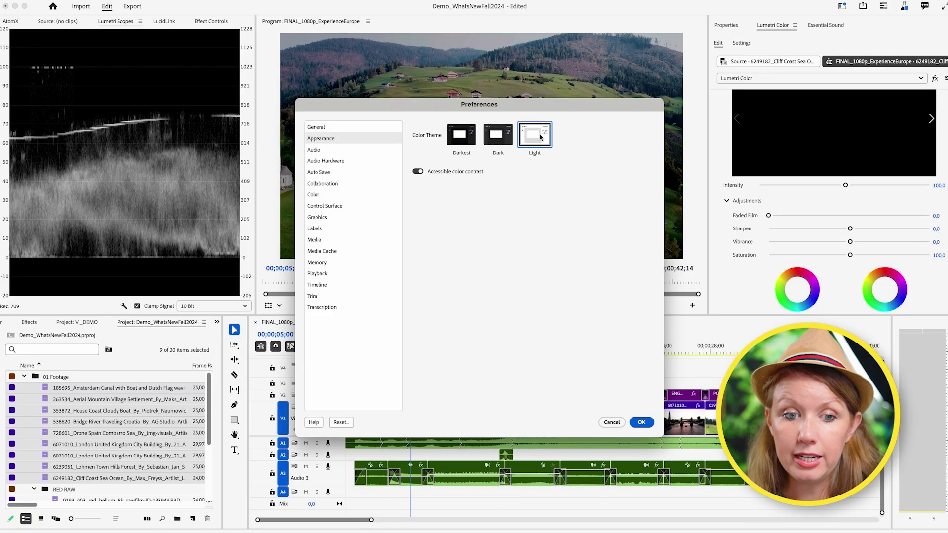
click(502, 143)
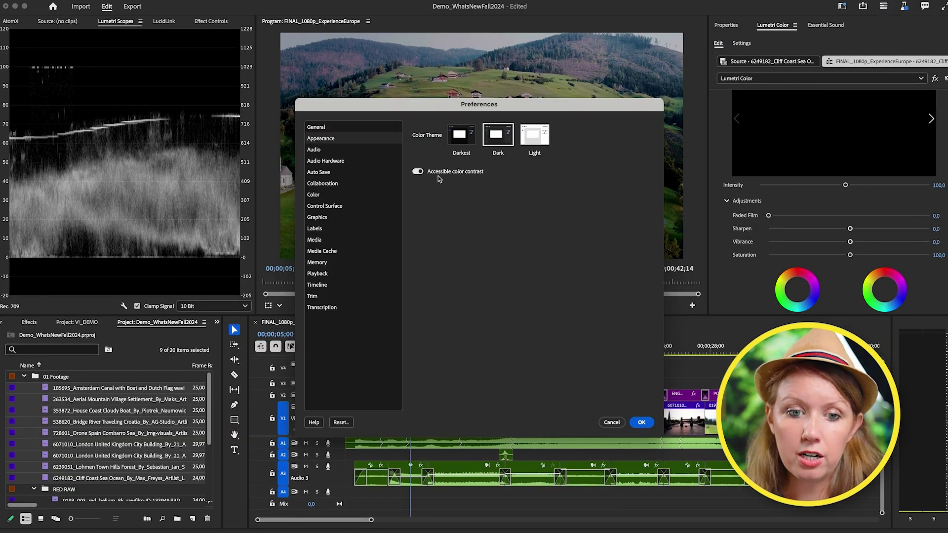
click(418, 173)
click(419, 173)
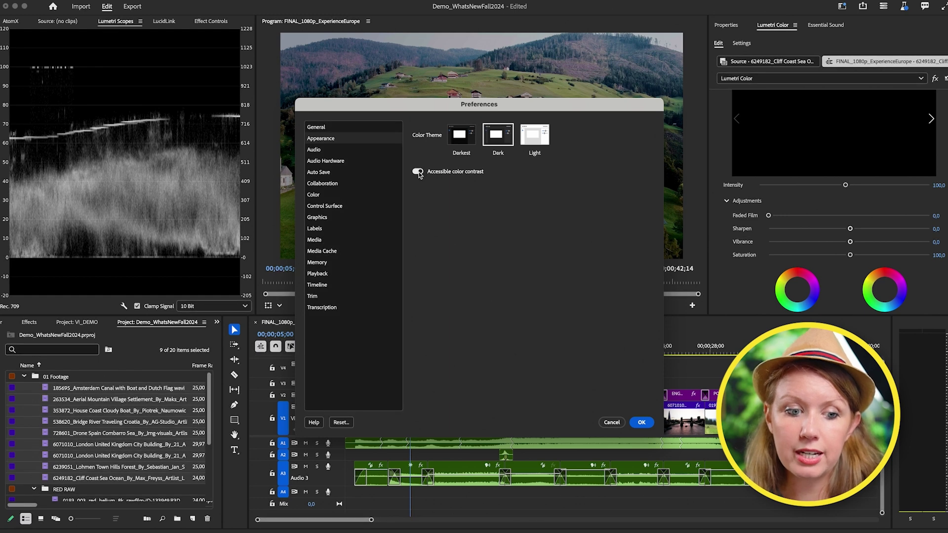